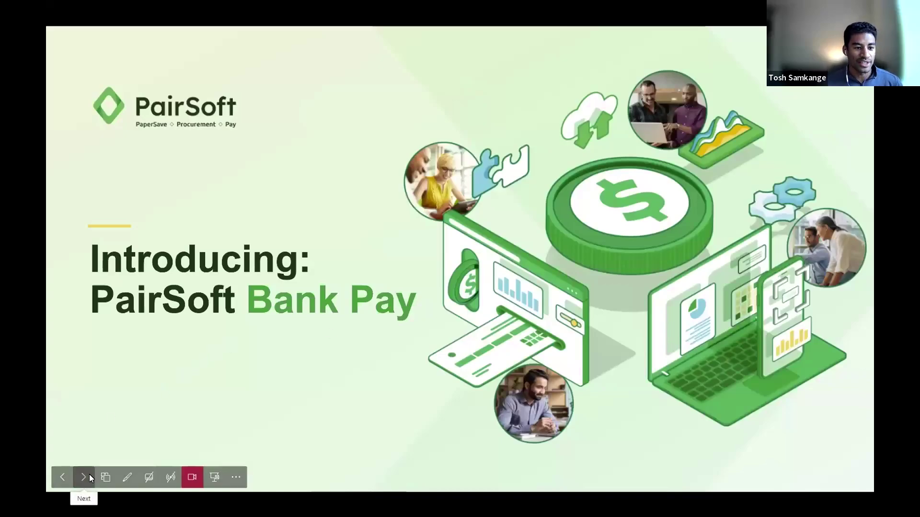
Advance the PowerPoint Live deck from the title slide to the Welcome & Introductions slide.
click(83, 477)
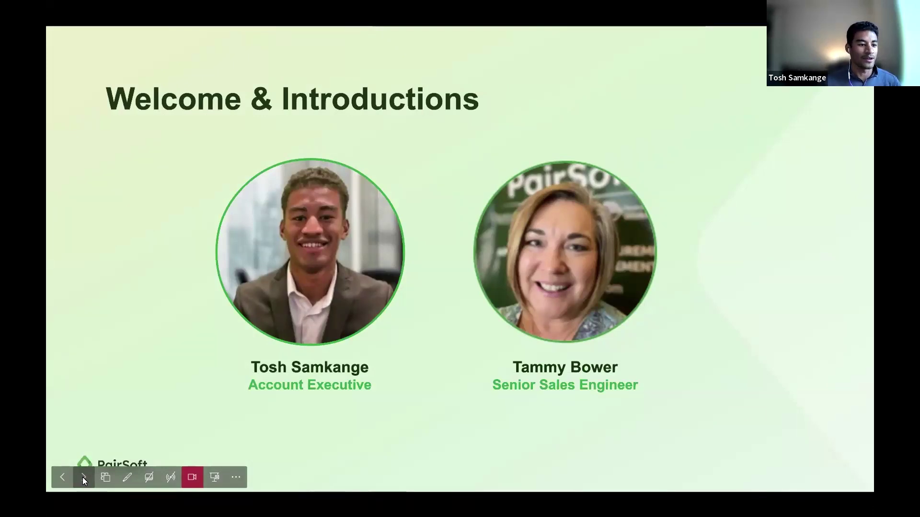
Advance the deck through the Banking and Payments slides to slide 5, Demo.
click(82, 477)
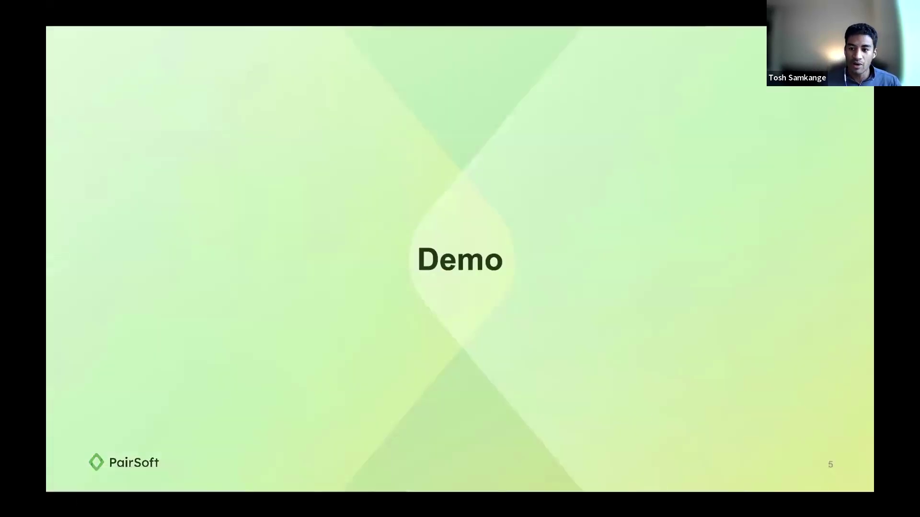
Exit the slideshow and share the PaperSave Home page in Chrome.
key(alt+Tab)
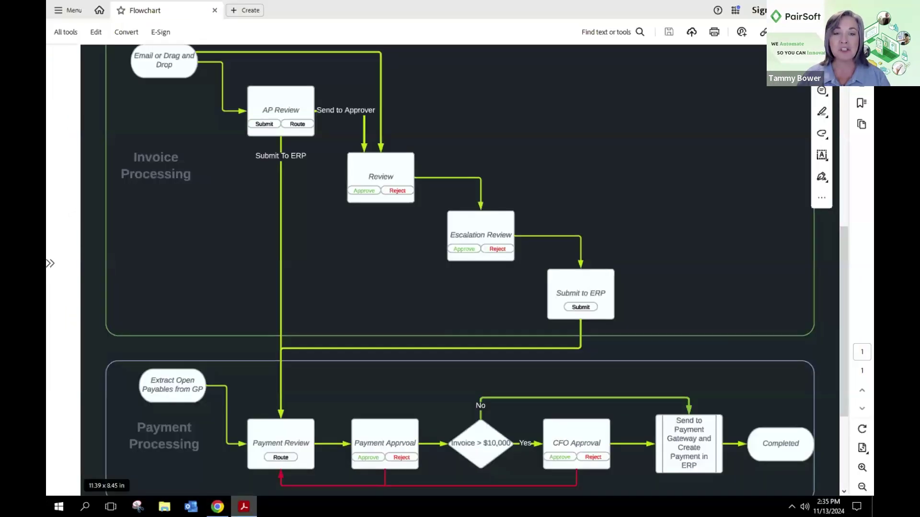
Bring up the Flowchart PDF of the invoice and payment processing workflows in Acrobat.
click(244, 506)
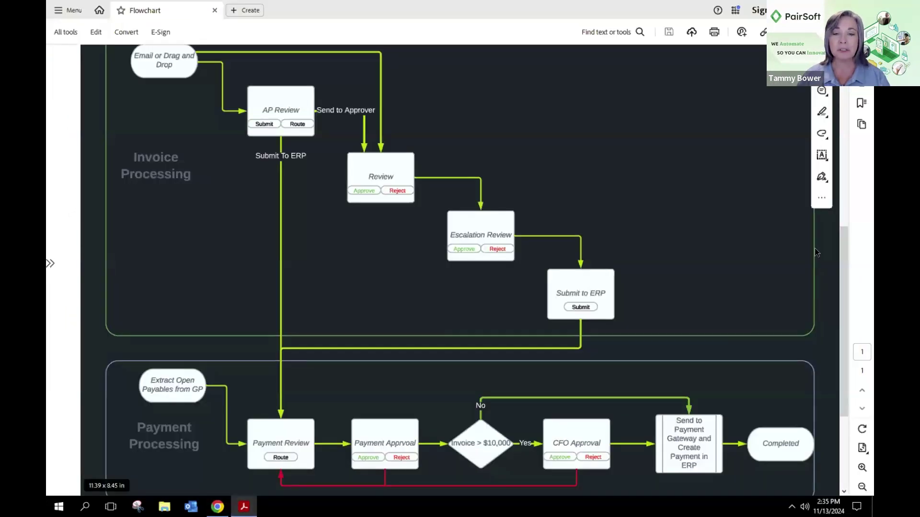
Zoom into the flowchart and scroll down to the Payment Processing swimlane.
click(862, 468)
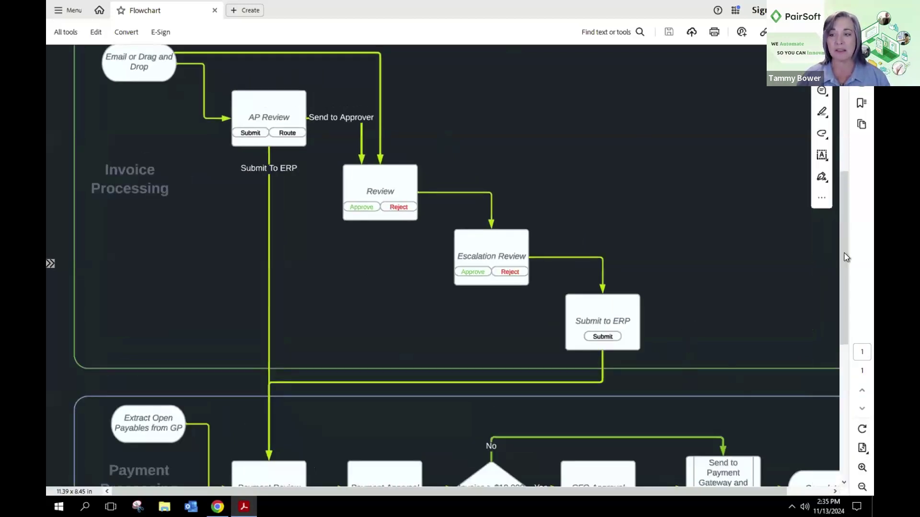
drag(838, 266, 815, 376)
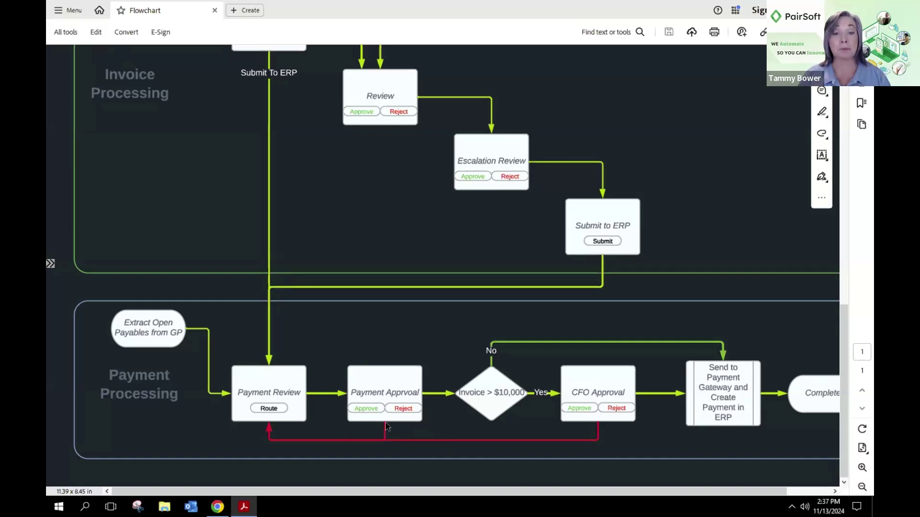
drag(355, 391, 415, 393)
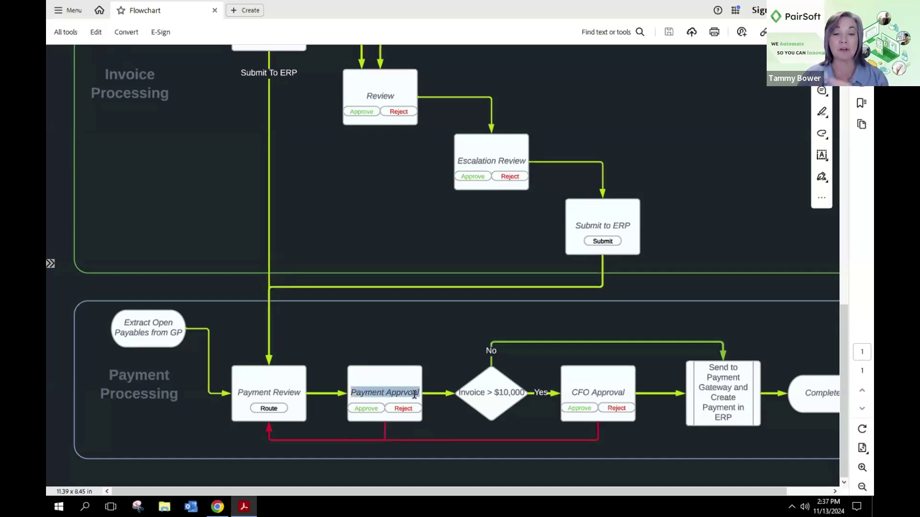
click(341, 433)
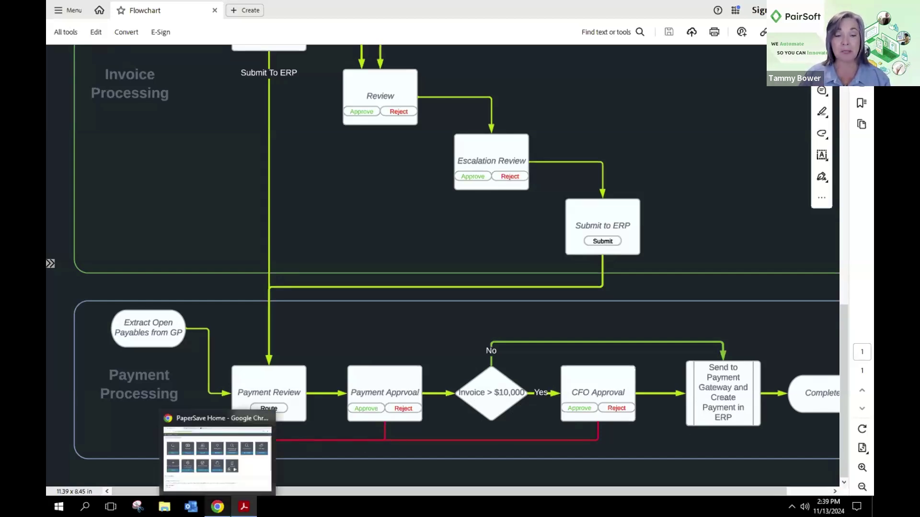
Review the workflow history of Staples invoice 19737 ($21.99), then submit it to FE.
click(218, 507)
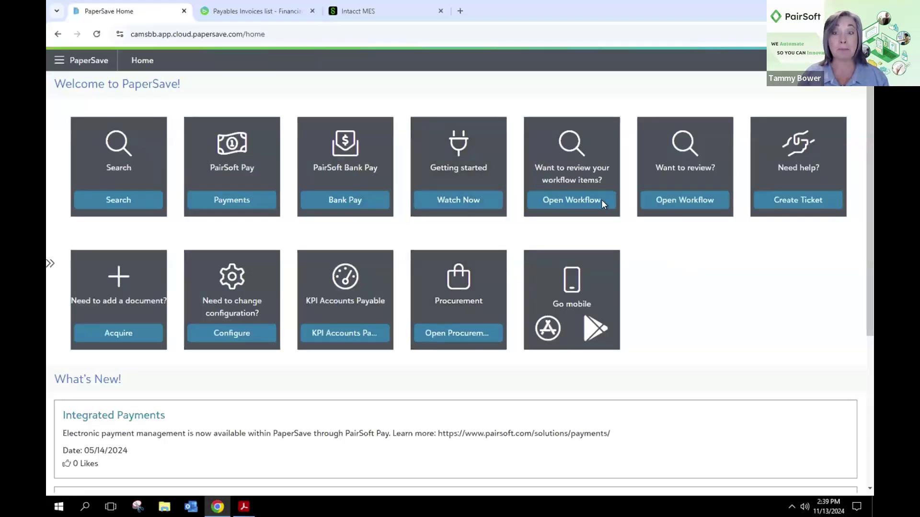
click(576, 203)
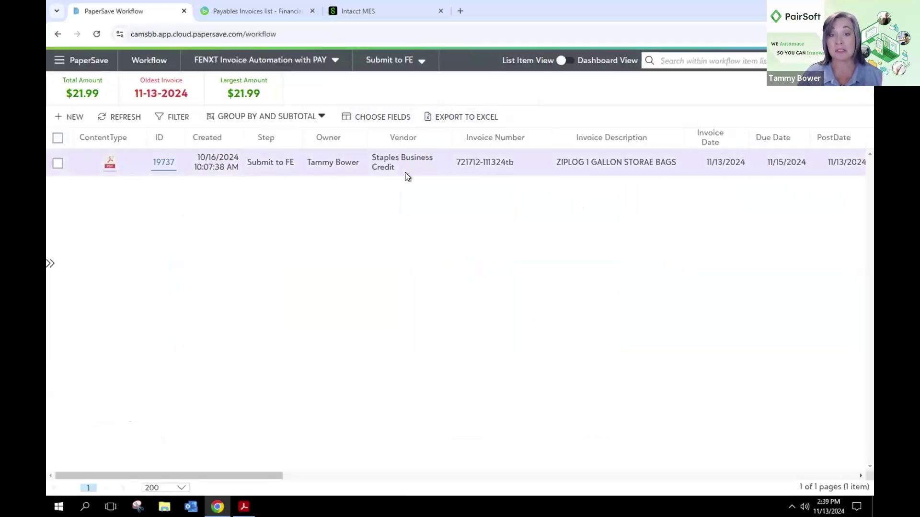
click(155, 169)
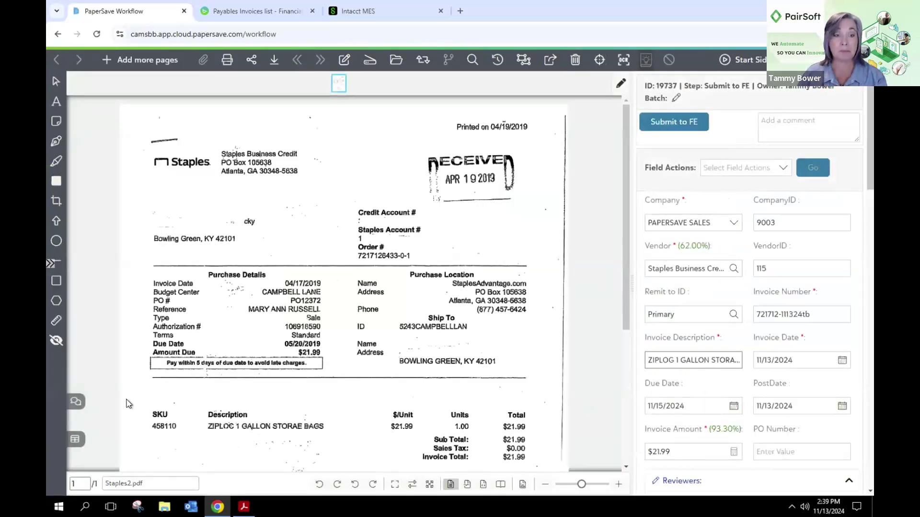
click(75, 402)
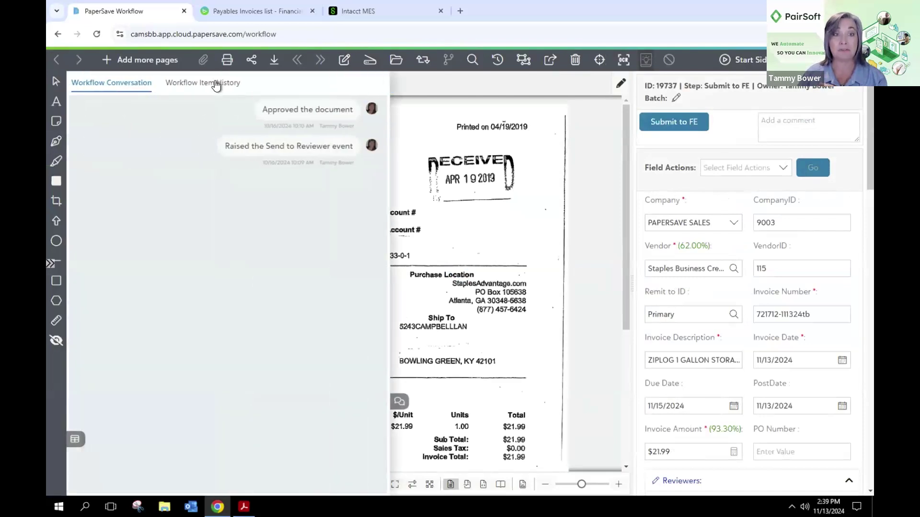
click(211, 85)
click(521, 263)
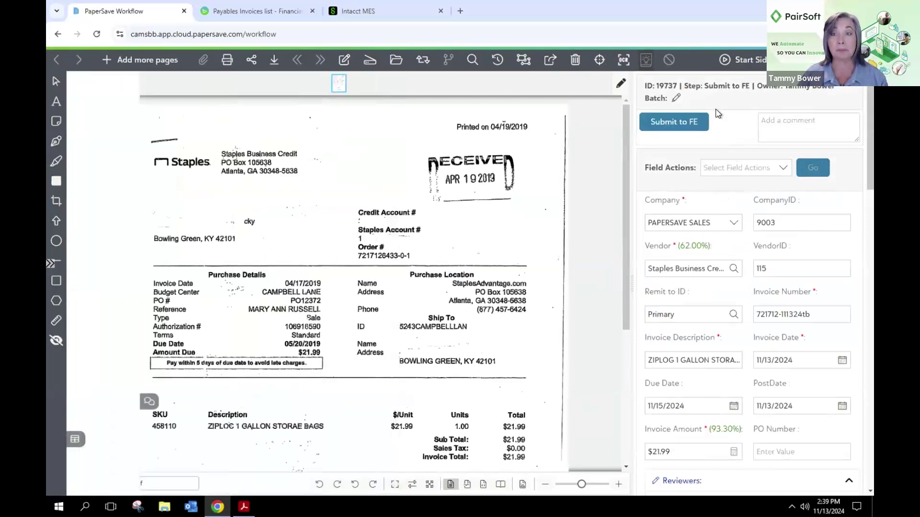
click(672, 123)
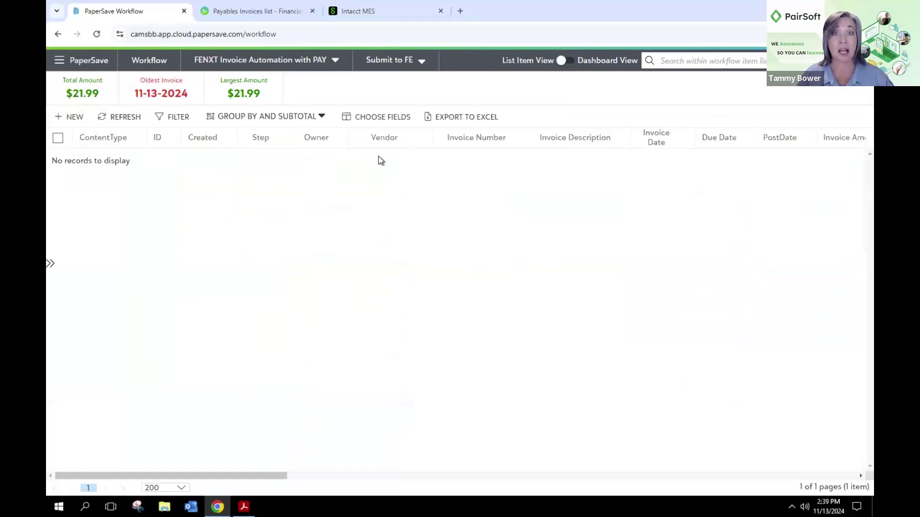
click(397, 60)
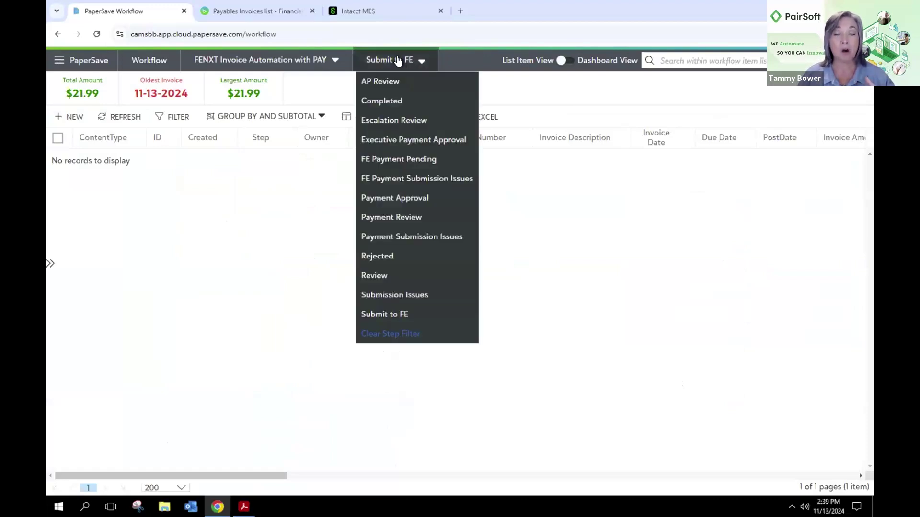
Load and refresh the Payment Review invoice list, then select UPS invoice 19594.
click(391, 219)
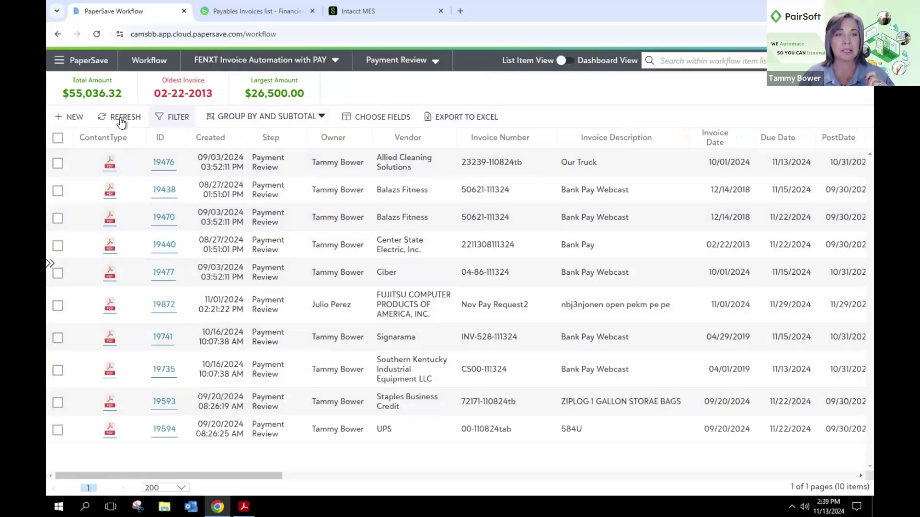
click(105, 119)
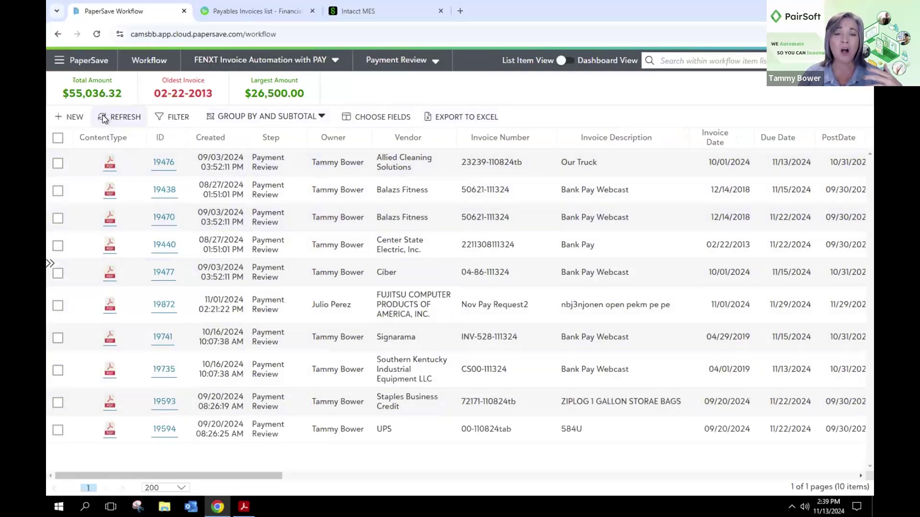
click(105, 119)
click(104, 119)
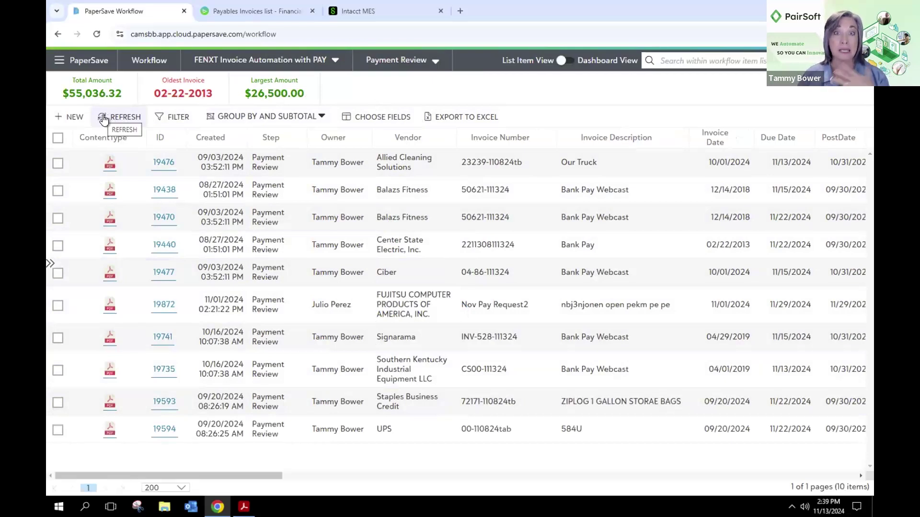
click(105, 119)
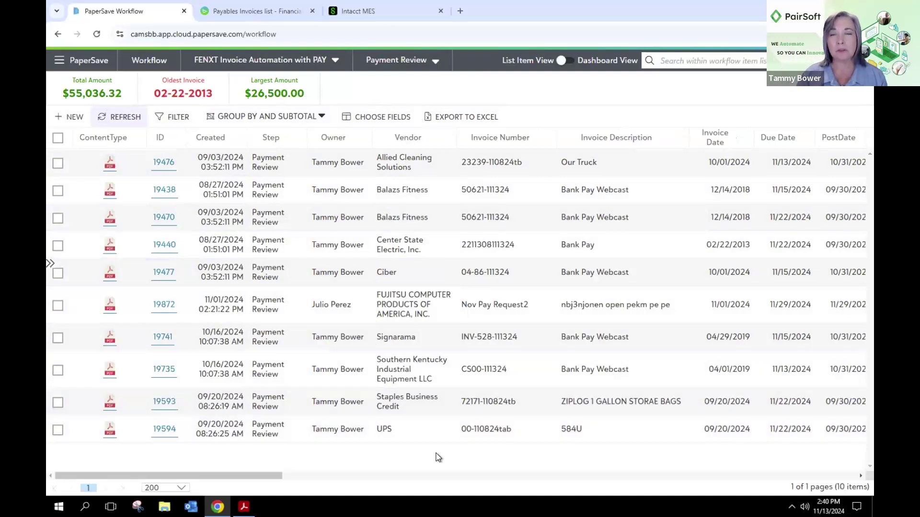
click(408, 437)
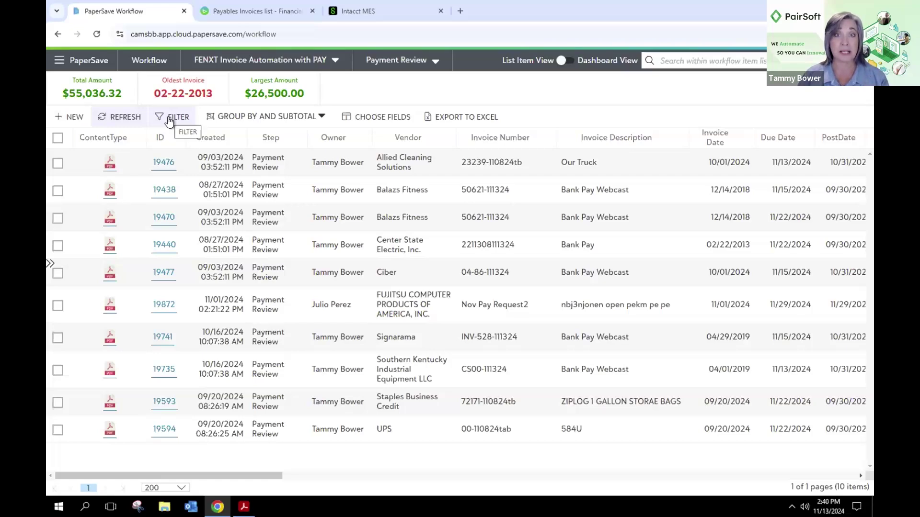
Filter the list to Due Date less than or equal to 11/15/2024 and select all six results.
click(169, 120)
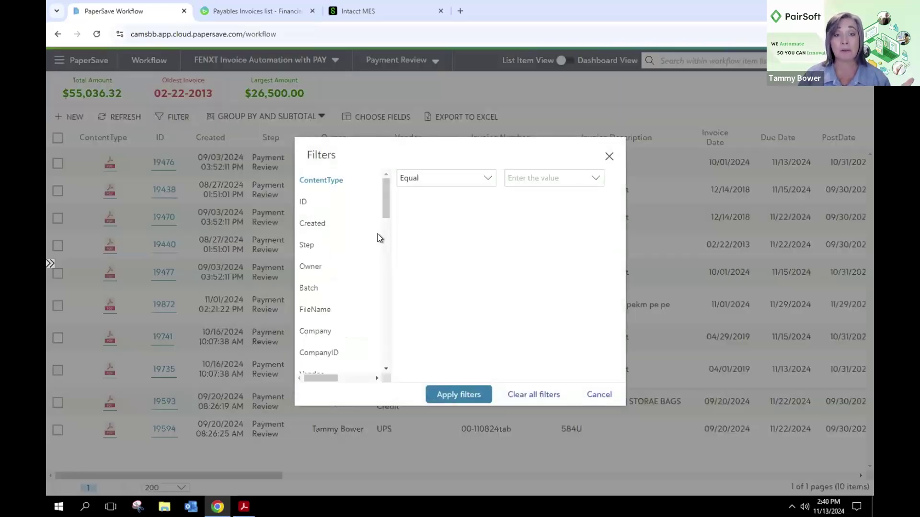
drag(383, 210, 383, 242)
click(331, 310)
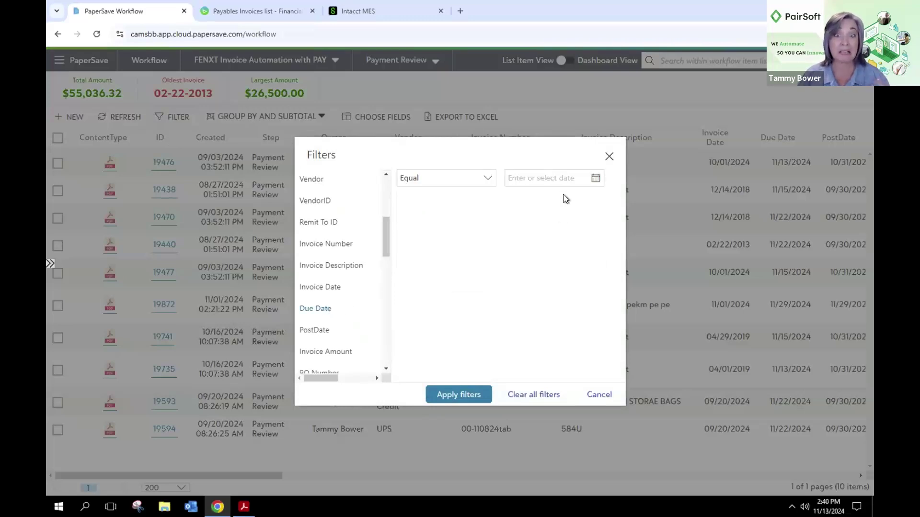
click(487, 178)
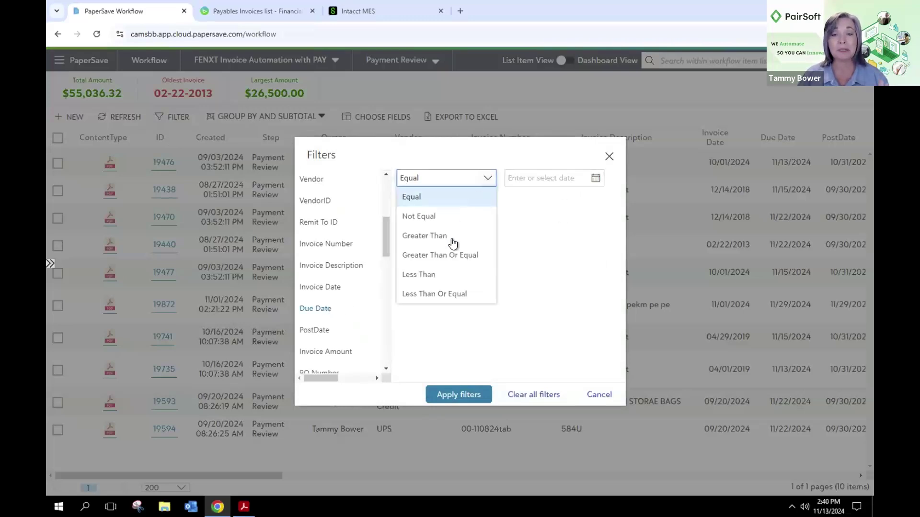
click(434, 300)
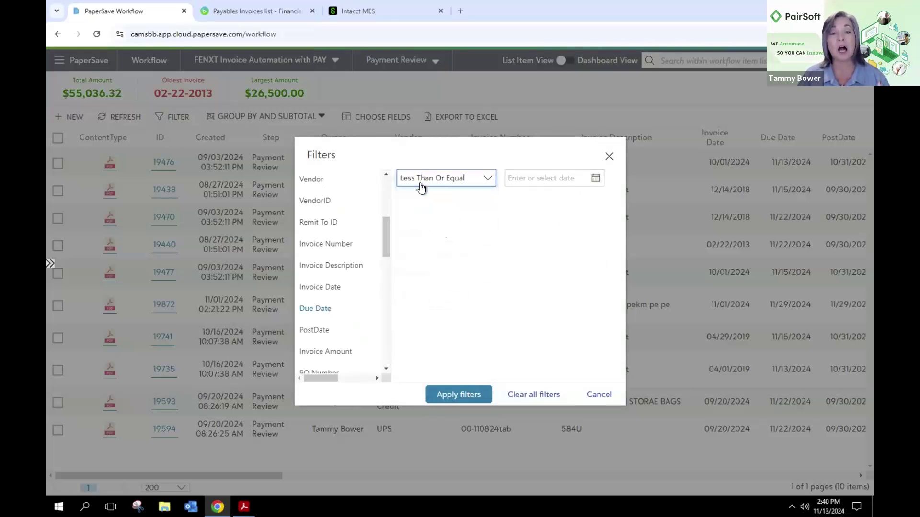
click(595, 177)
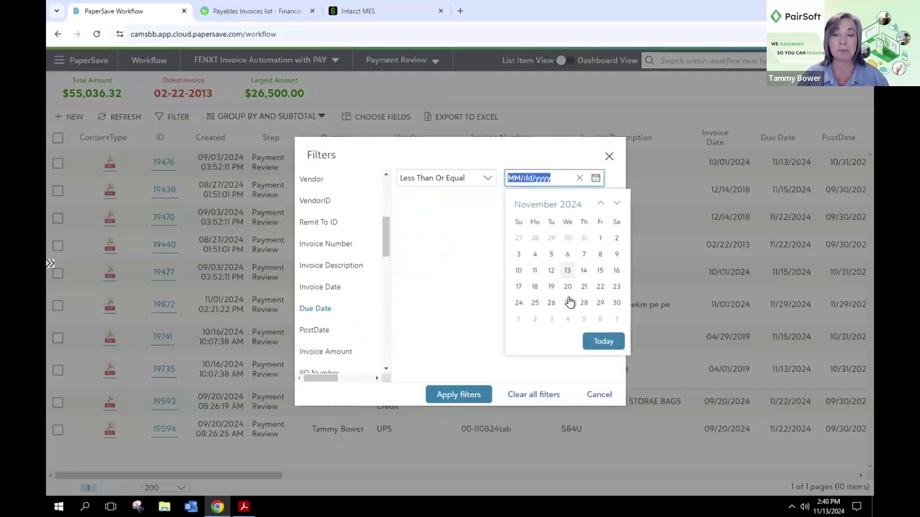
click(599, 270)
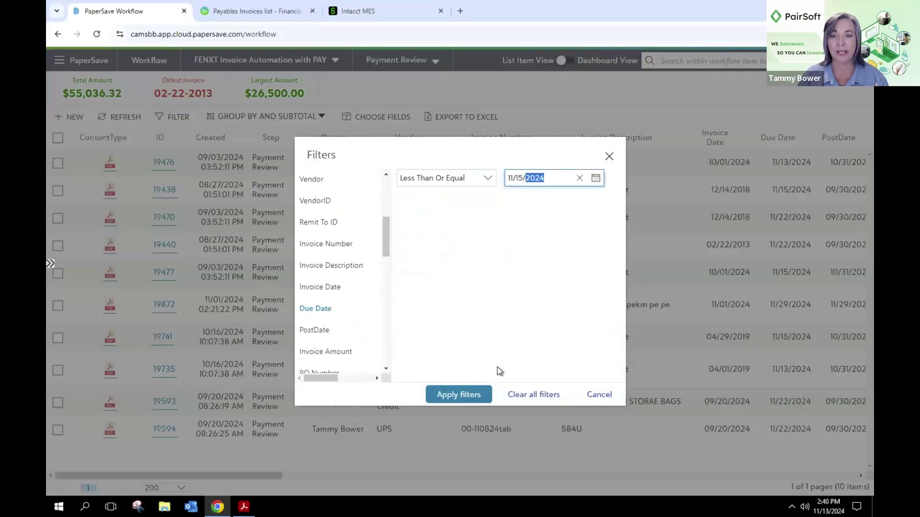
click(465, 396)
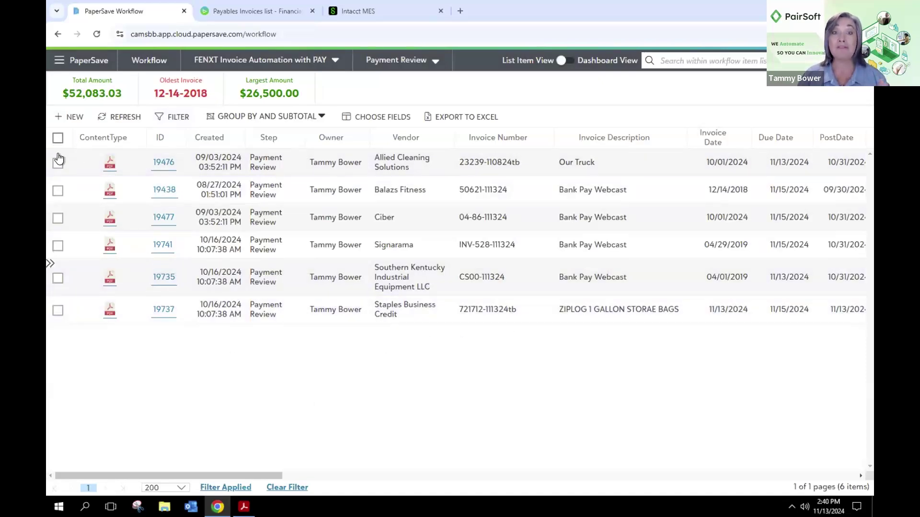
key(ctrl+a)
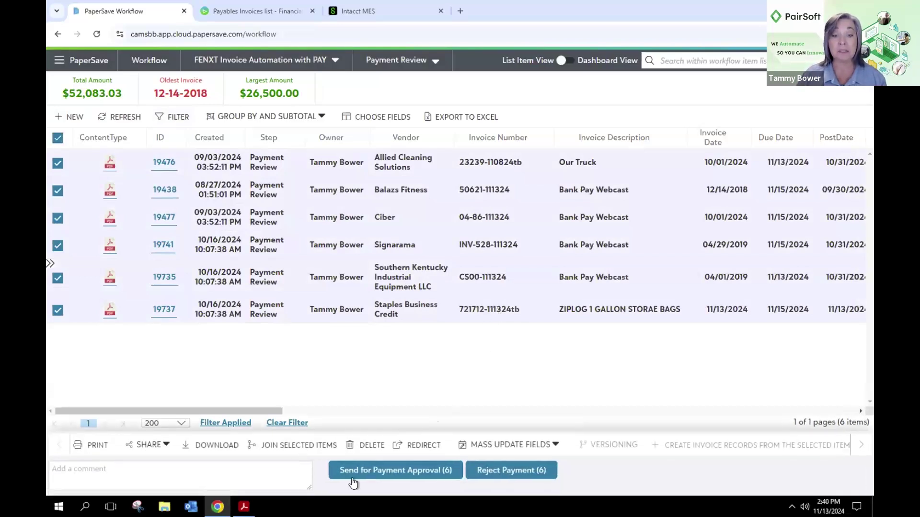
Send the six selected invoices for payment approval, emptying the Payment Review list.
click(410, 470)
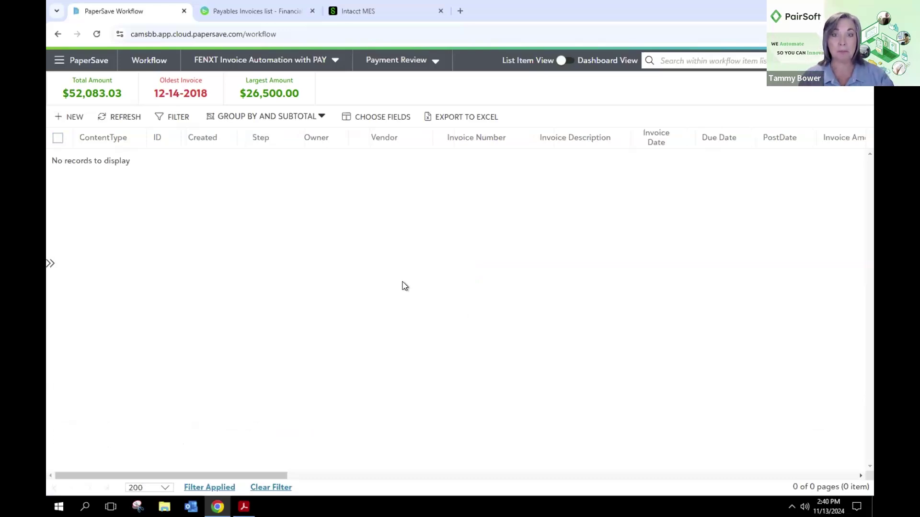
click(408, 63)
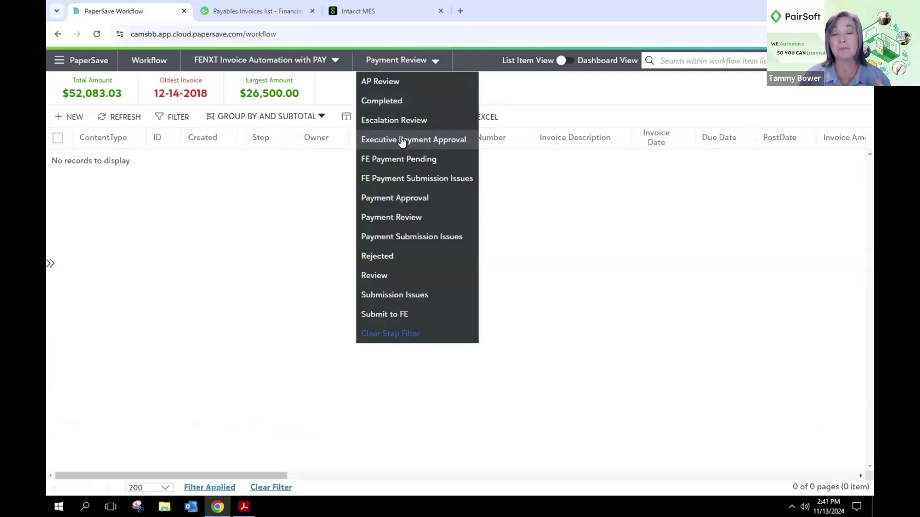
Switch to the Payment Approval step to see the six newly sent invoices.
click(399, 199)
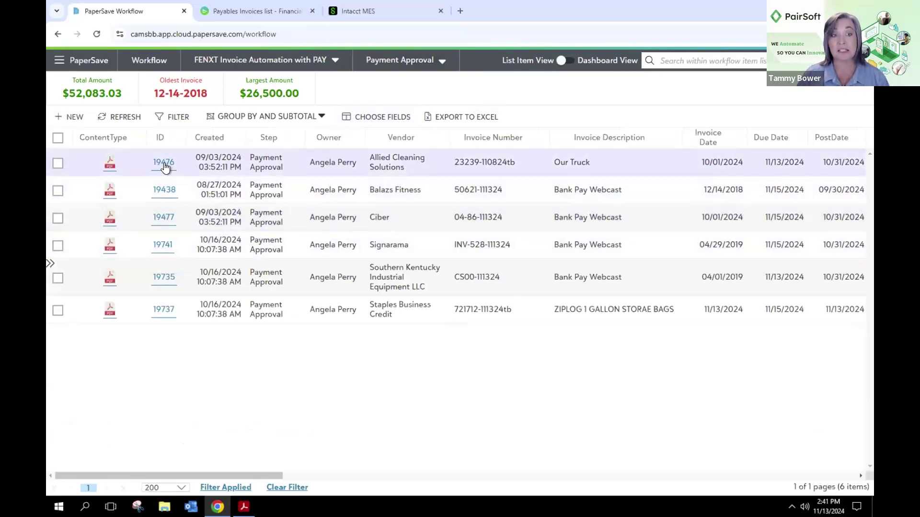
Open invoice 19476 and display its Workflow Item History in the conversation panel.
click(164, 162)
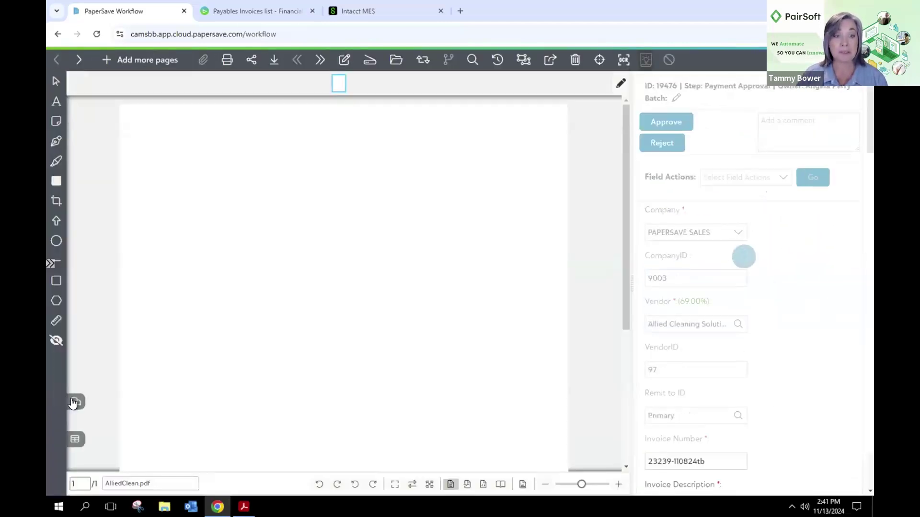
click(73, 403)
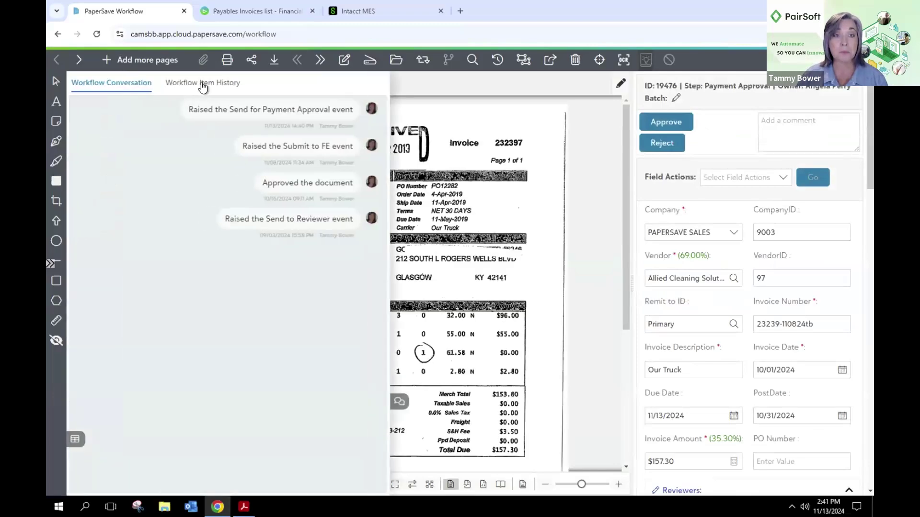
click(202, 85)
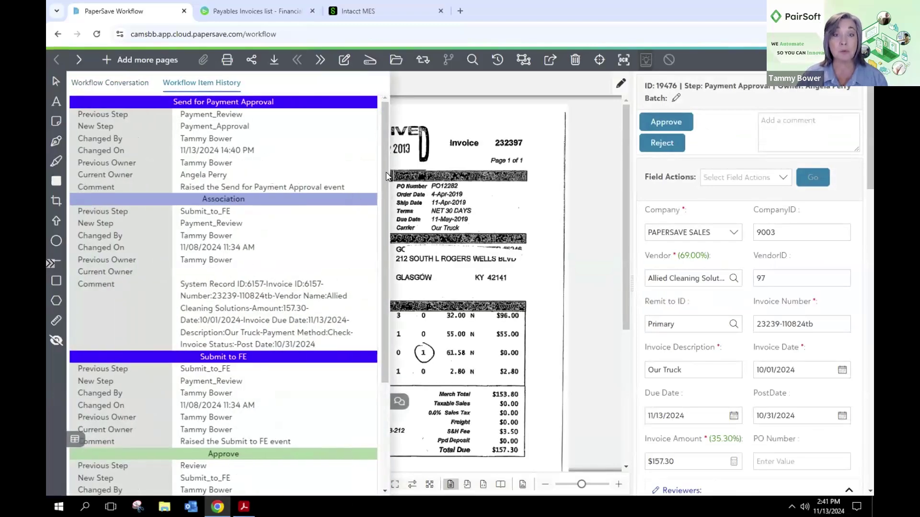
scroll(266, 443, down, 3)
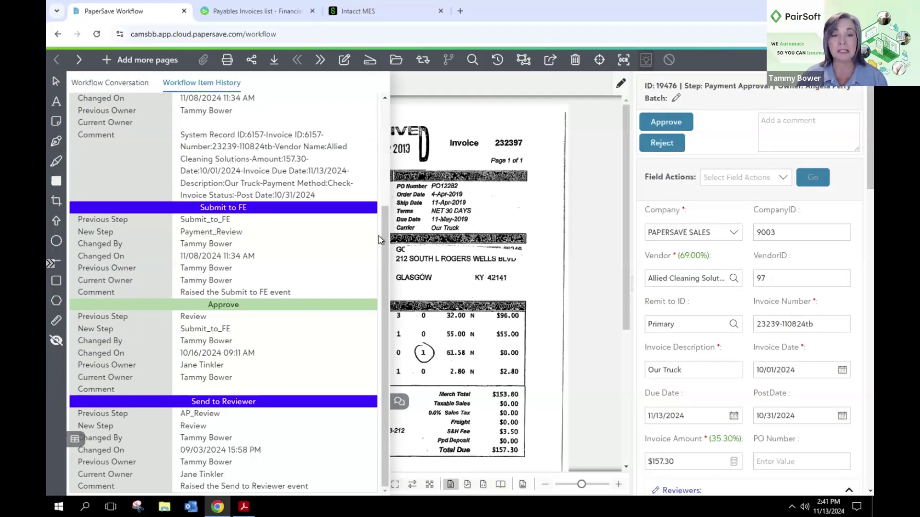
scroll(250, 286, up, 3)
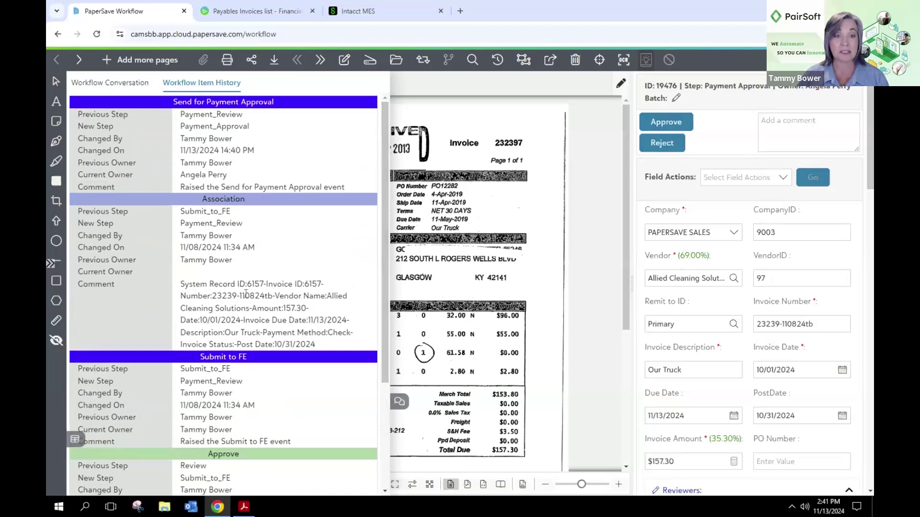
Review the history entries, highlighting the association record ID and the Payment_Approval step value.
drag(281, 279, 247, 283)
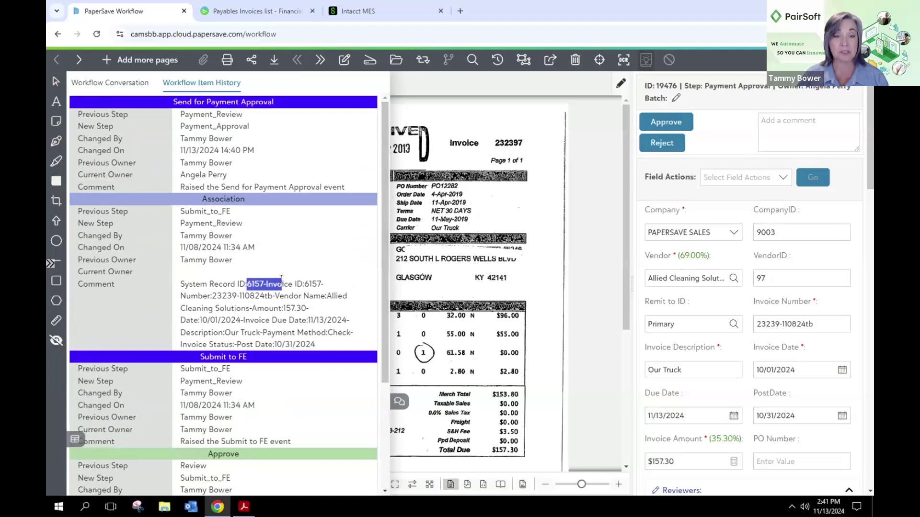
click(315, 135)
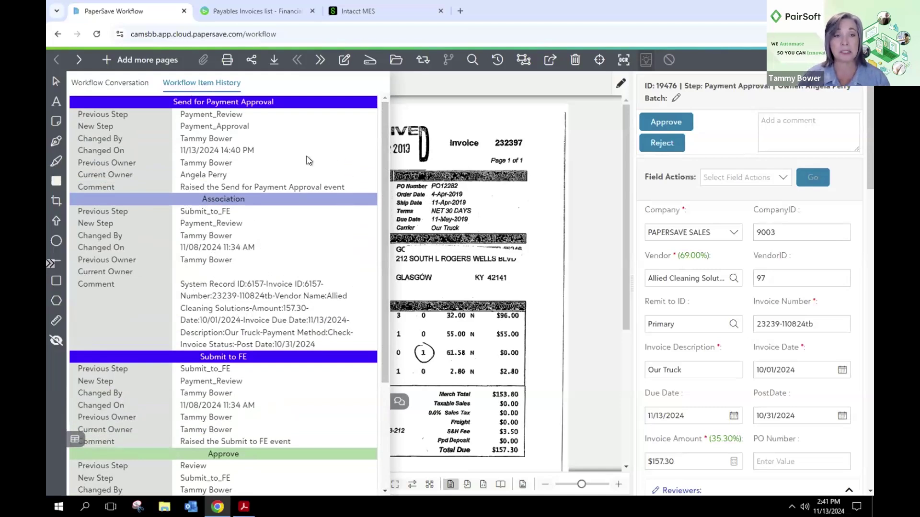
double_click(259, 124)
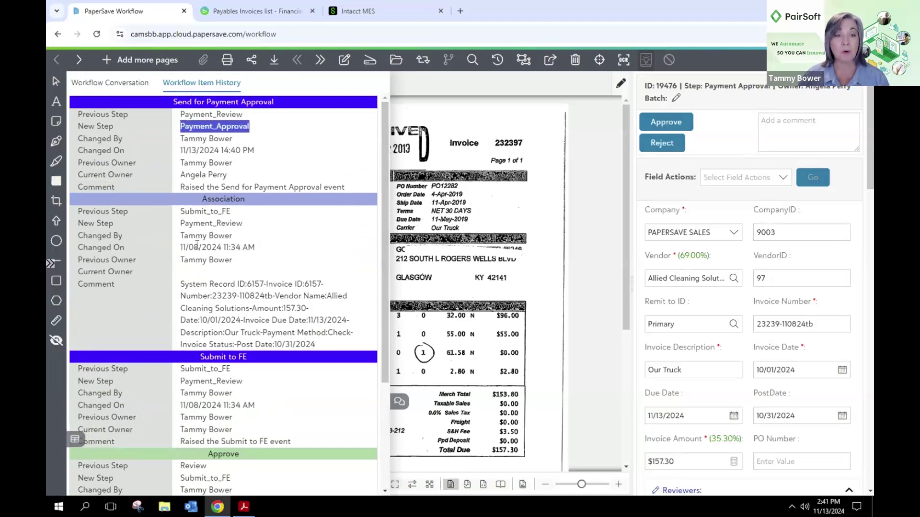
scroll(229, 410, down, 3)
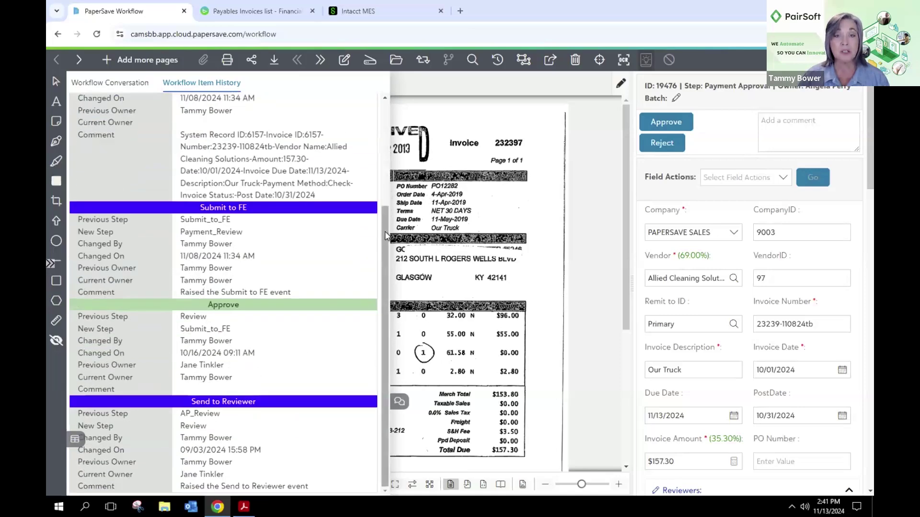
scroll(383, 235, up, 3)
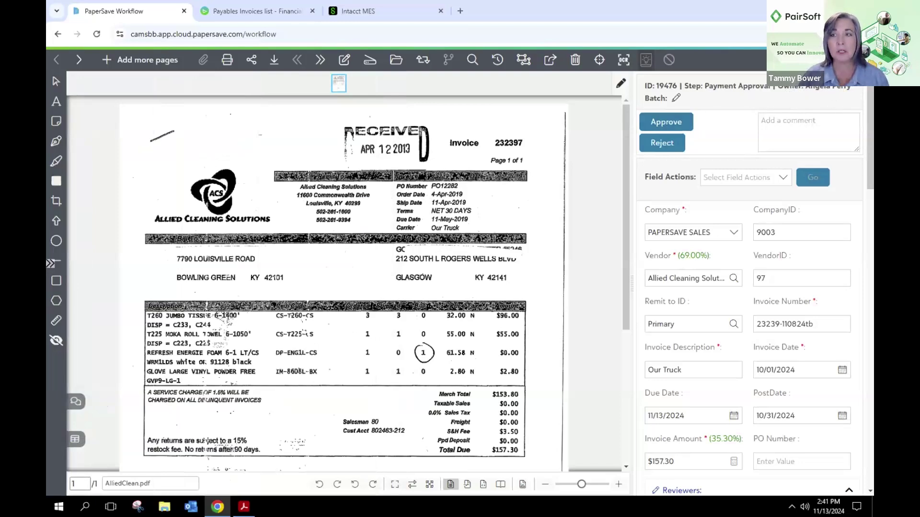
scroll(764, 292, down, 9)
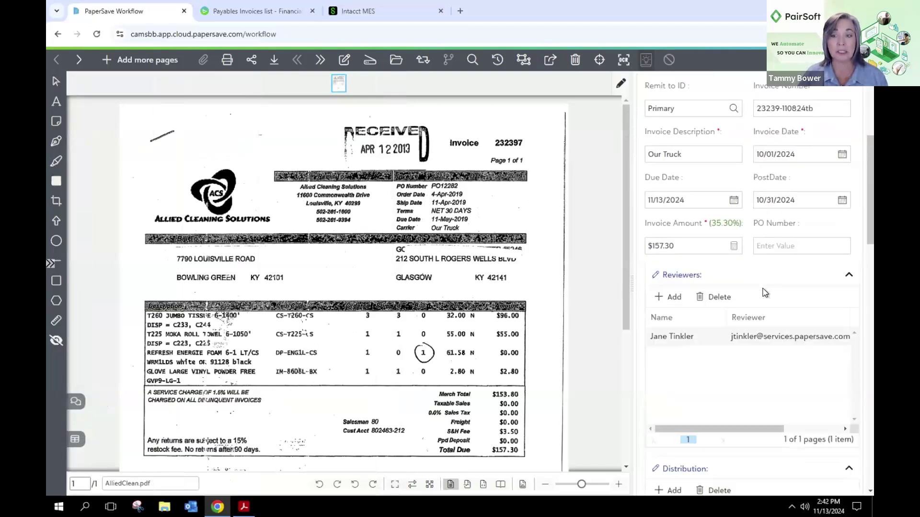
scroll(764, 293, up, 7)
scroll(764, 293, up, 3)
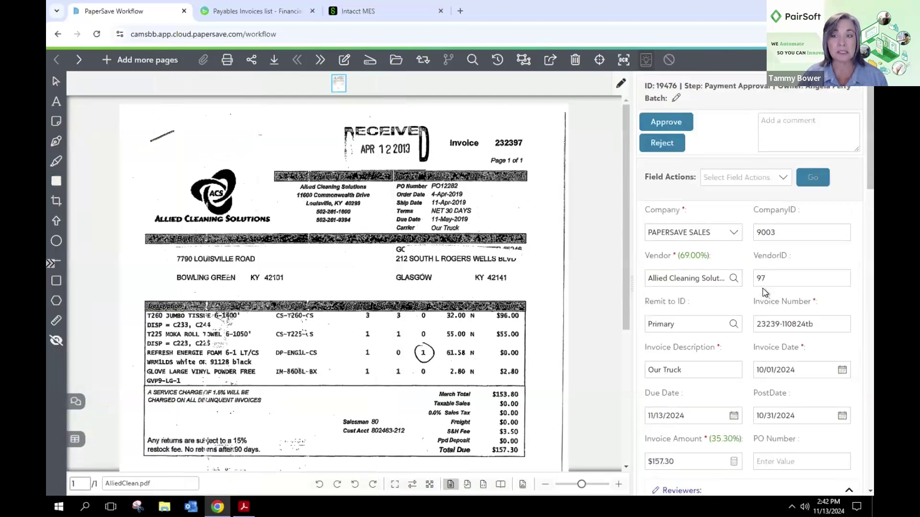
Approve invoice 19476 and sort the remaining invoices by Invoice Amount ascending.
click(669, 122)
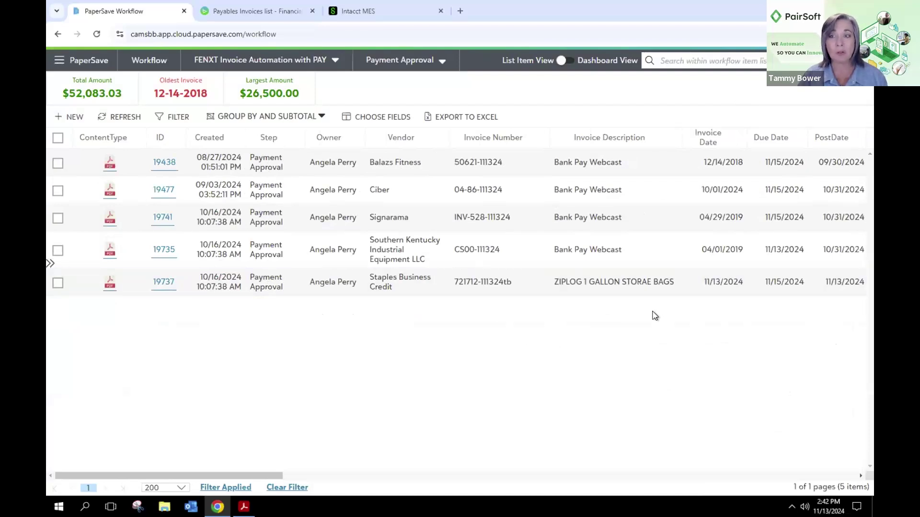
drag(277, 477, 322, 477)
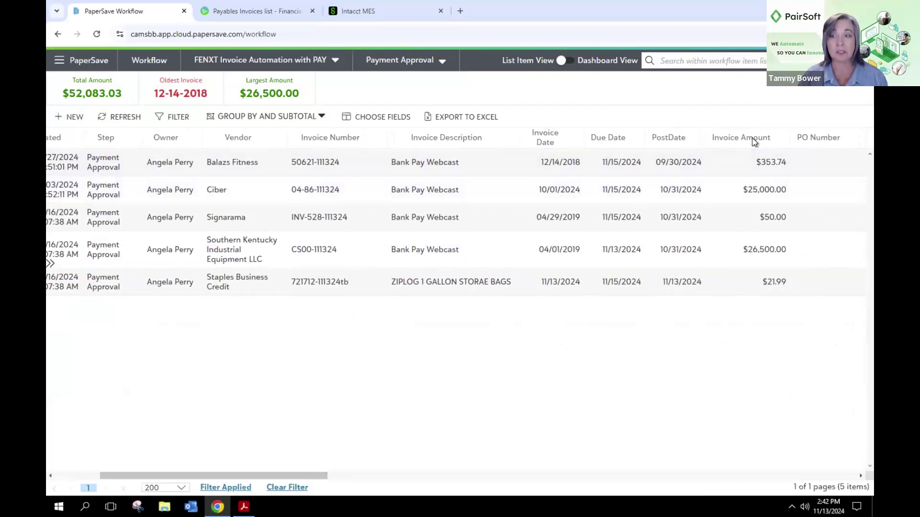
click(753, 138)
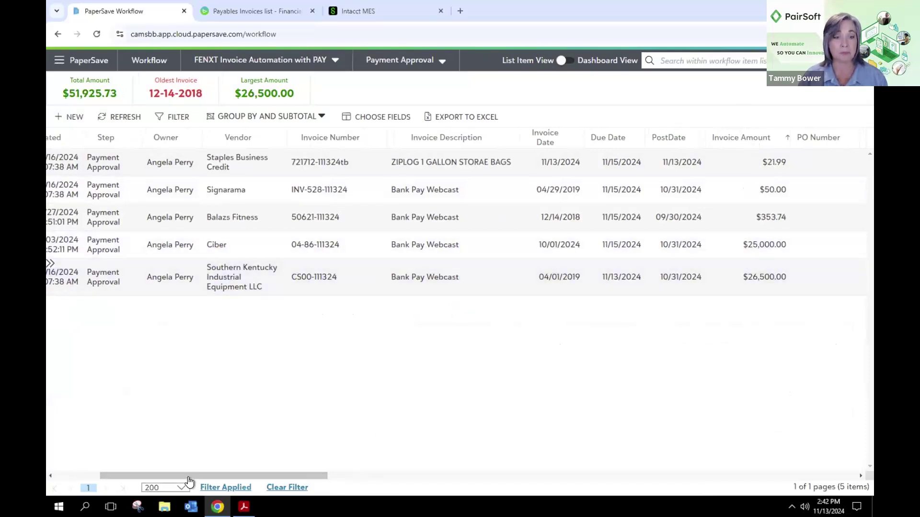
drag(151, 475, 107, 456)
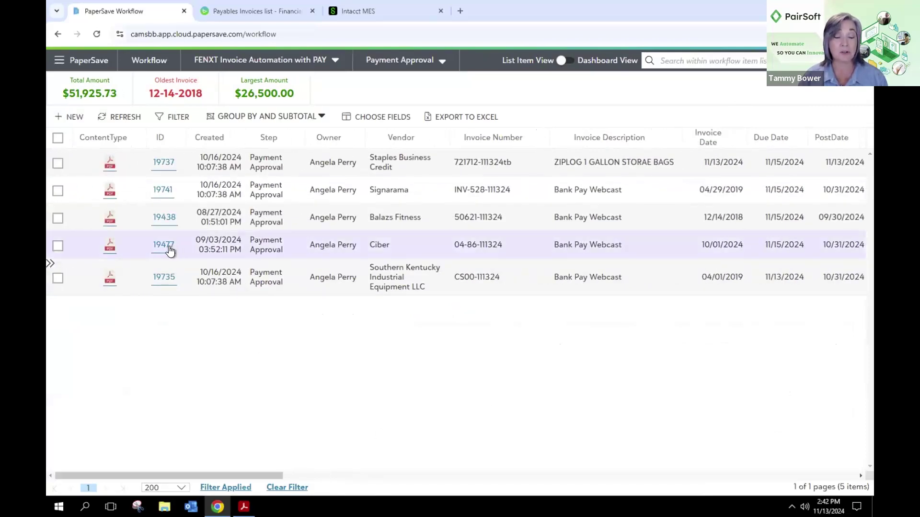
Open Ciber invoice 19477 and check its workflow history against the invoice image.
click(170, 249)
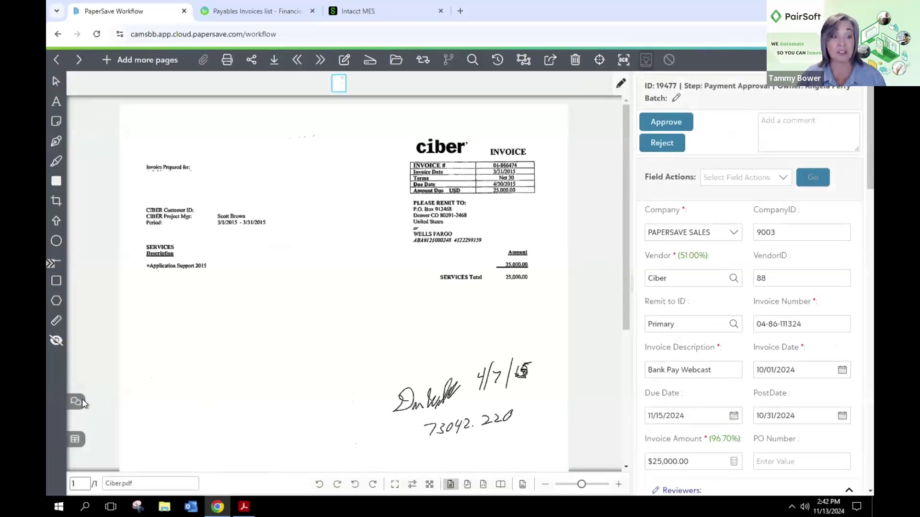
click(222, 87)
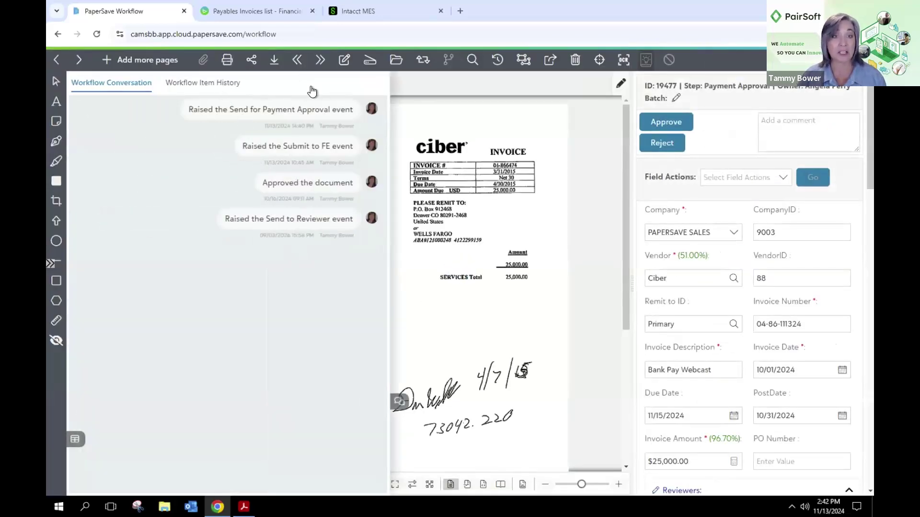
click(538, 292)
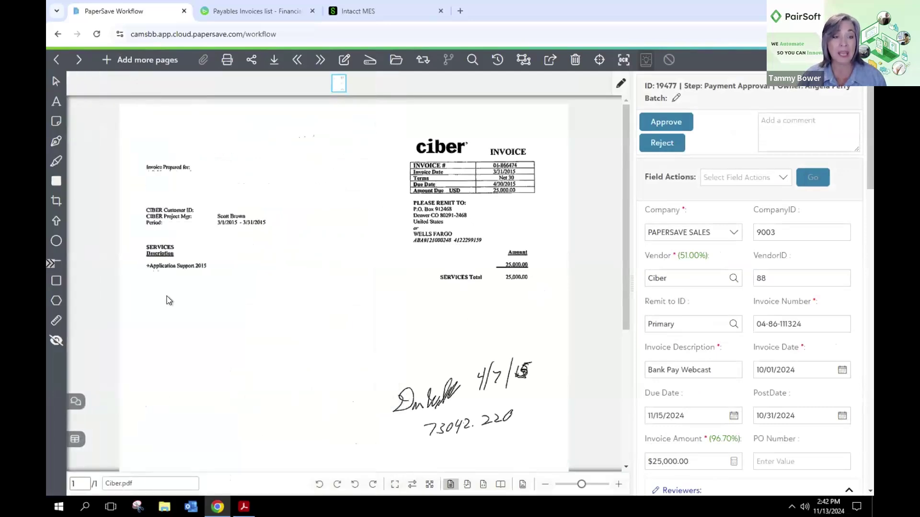
click(81, 402)
scroll(308, 335, down, 3)
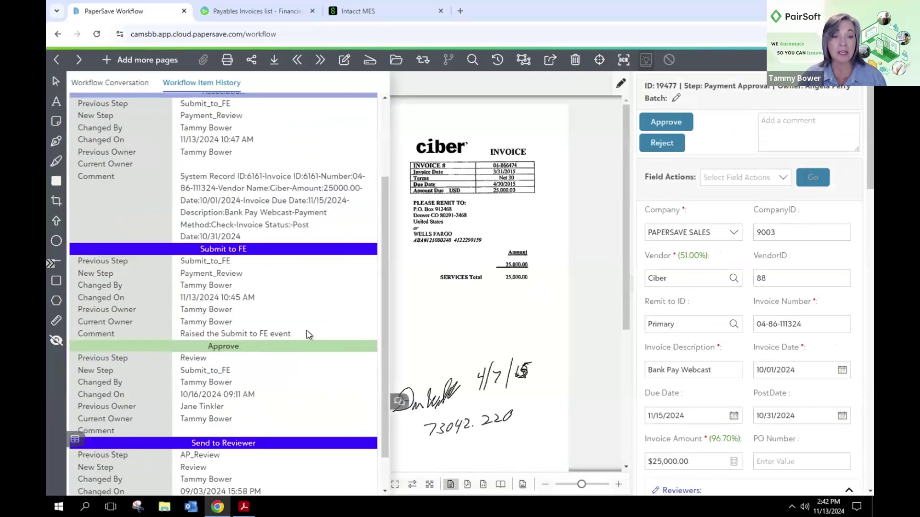
click(568, 293)
Approve the Ciber and Southern Kentucky Industrial Equipment invoices and return to the list.
click(665, 124)
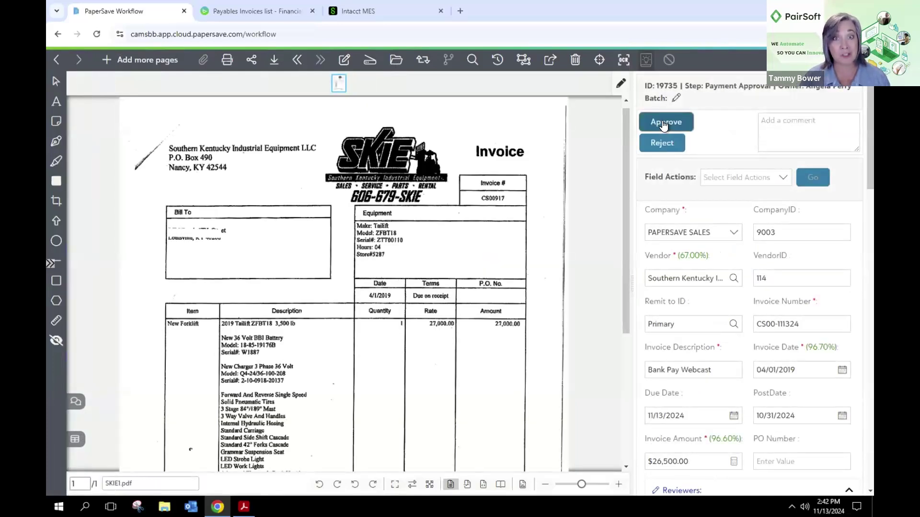
click(662, 121)
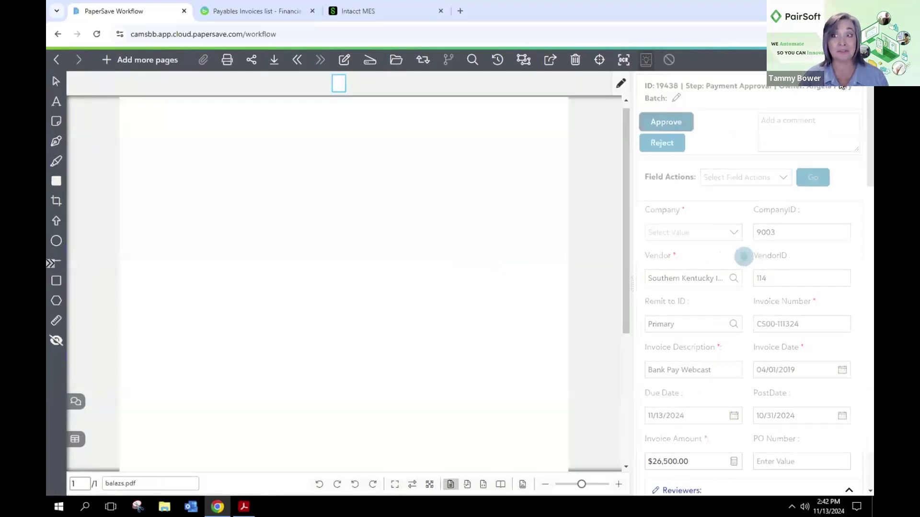
click(662, 121)
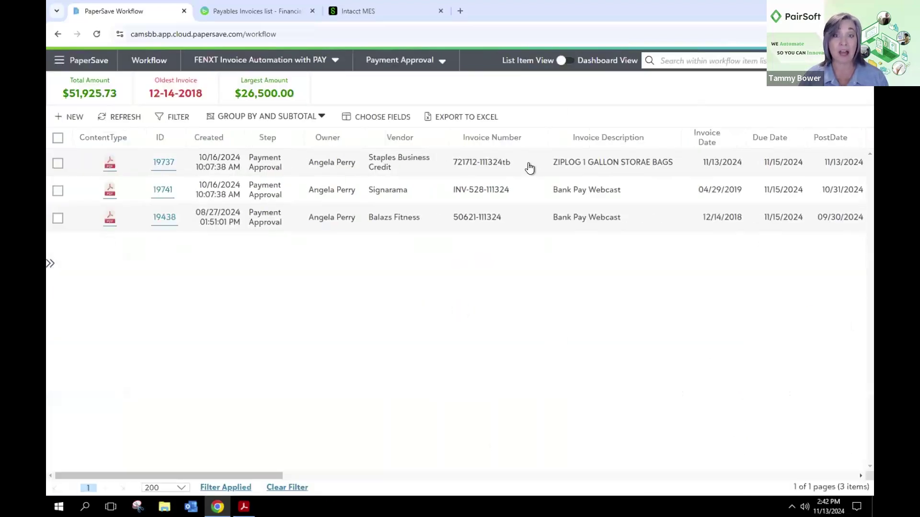
Select all three remaining Payment Approval invoices and approve them together.
click(58, 138)
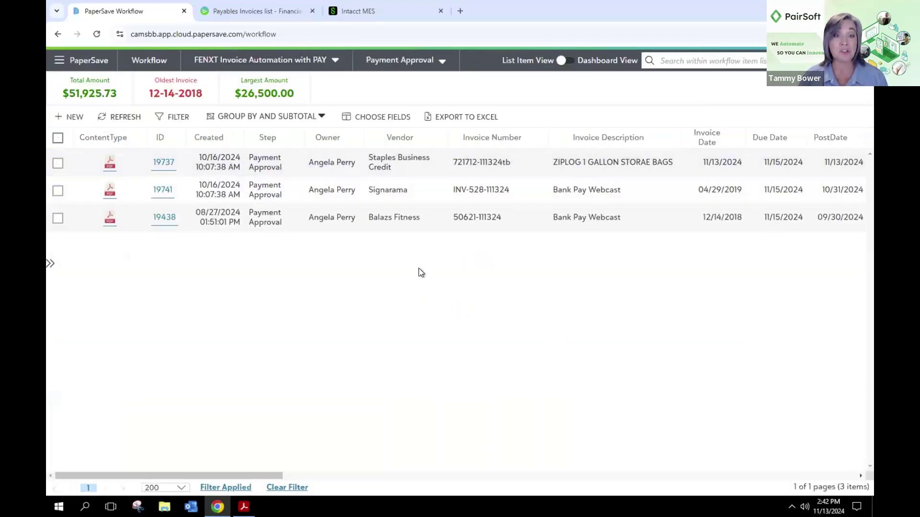
click(375, 471)
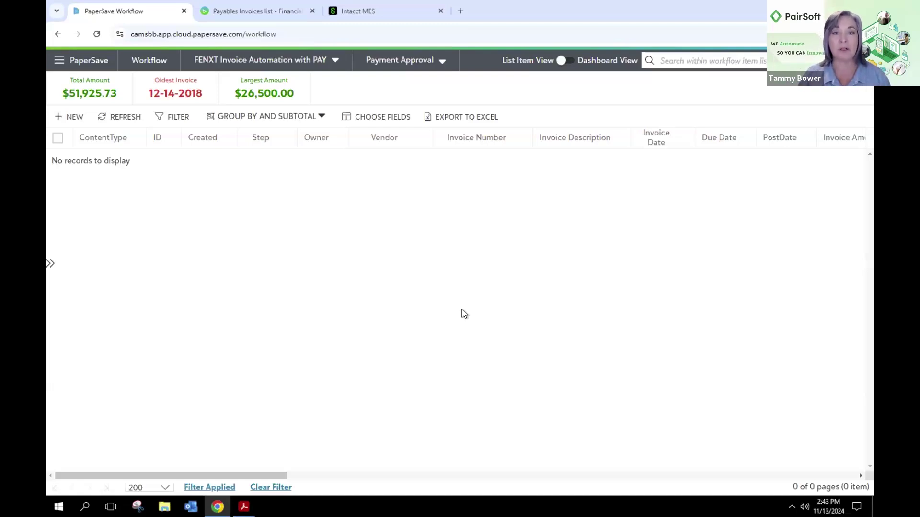
click(401, 62)
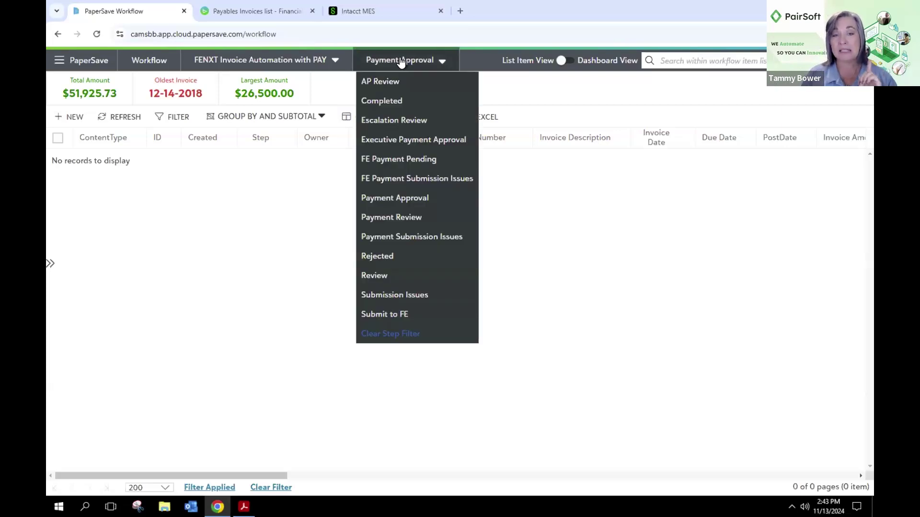
View the FE Payment Pending step, then switch to Executive Payment Approval with the Ciber and Southern Kentucky invoices.
click(403, 160)
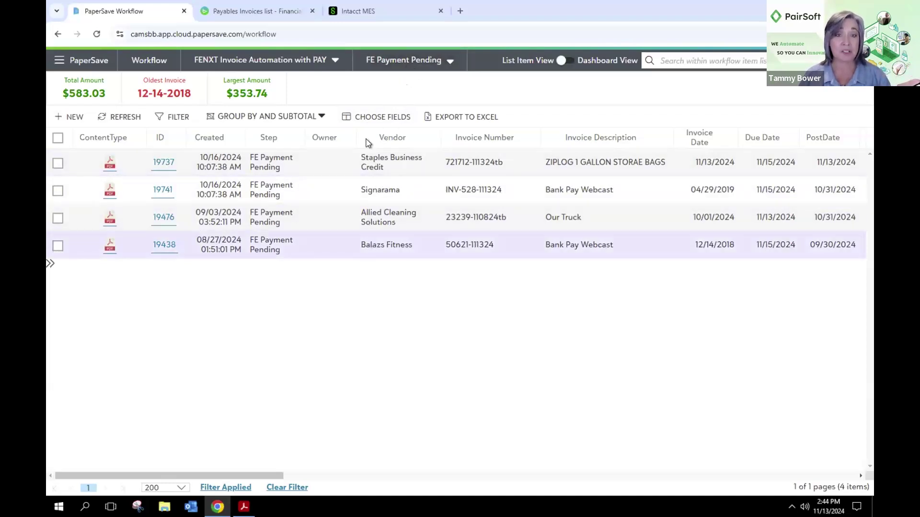
click(384, 60)
click(391, 139)
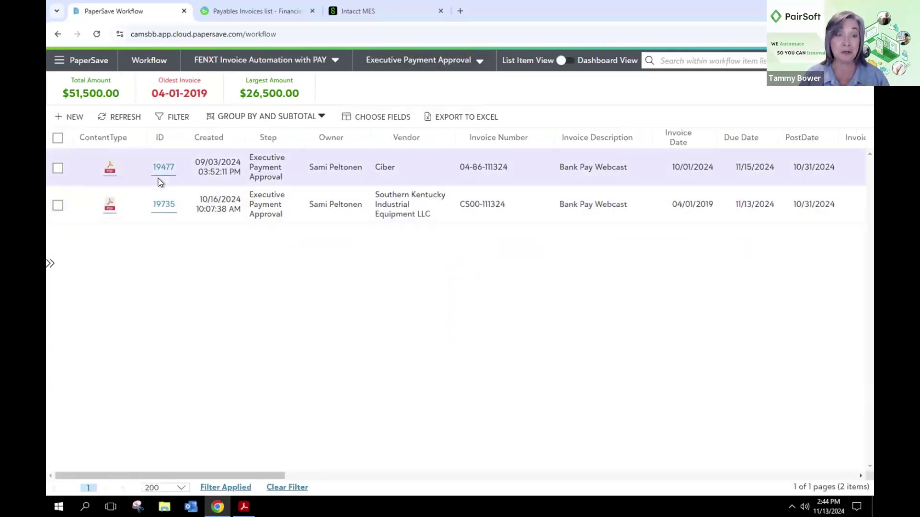
Check Ciber invoice 19477's item history, then executive-approve it and the Southern Kentucky invoice.
click(156, 169)
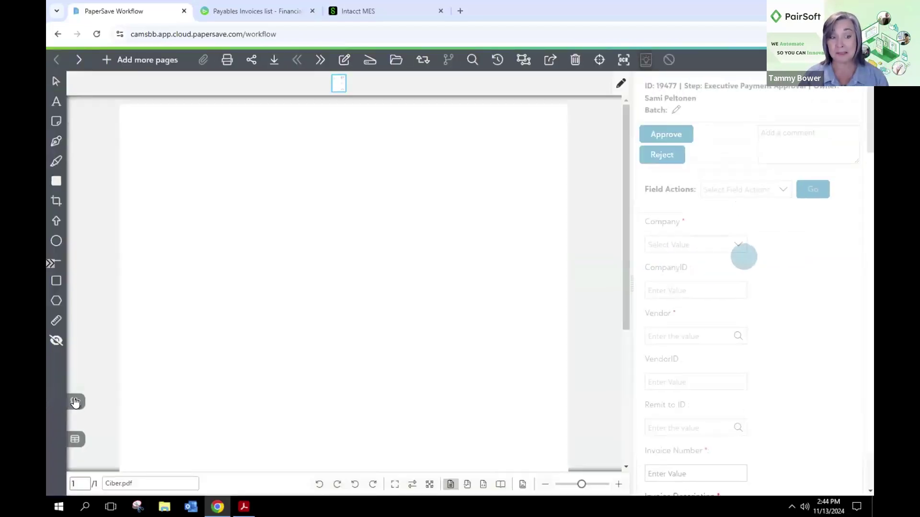
click(75, 402)
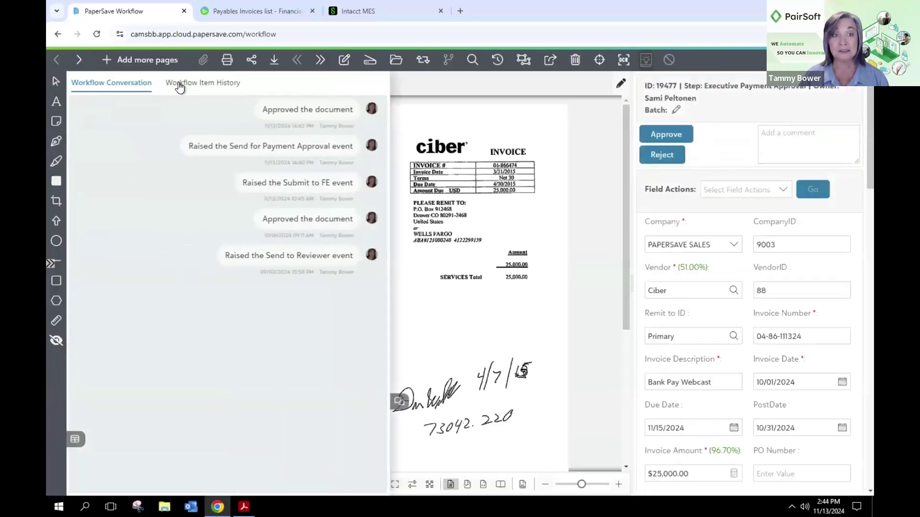
click(180, 87)
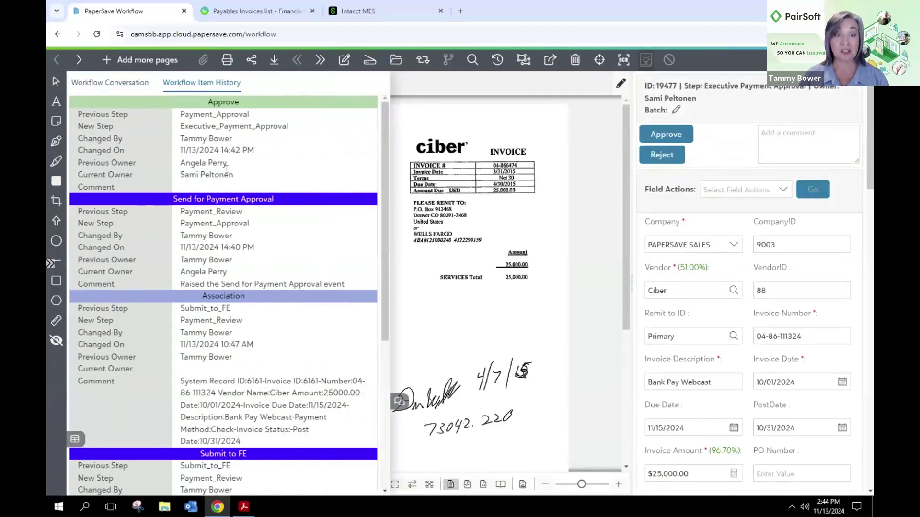
drag(238, 168, 170, 171)
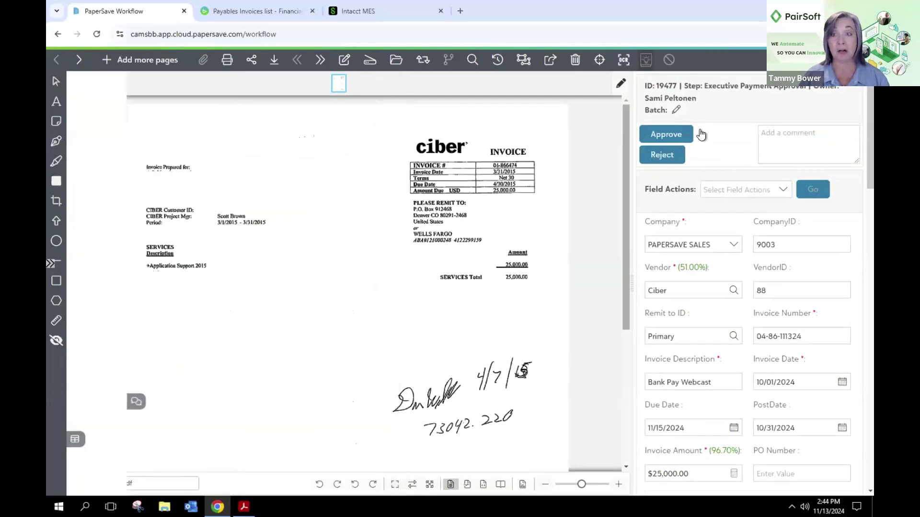
click(678, 135)
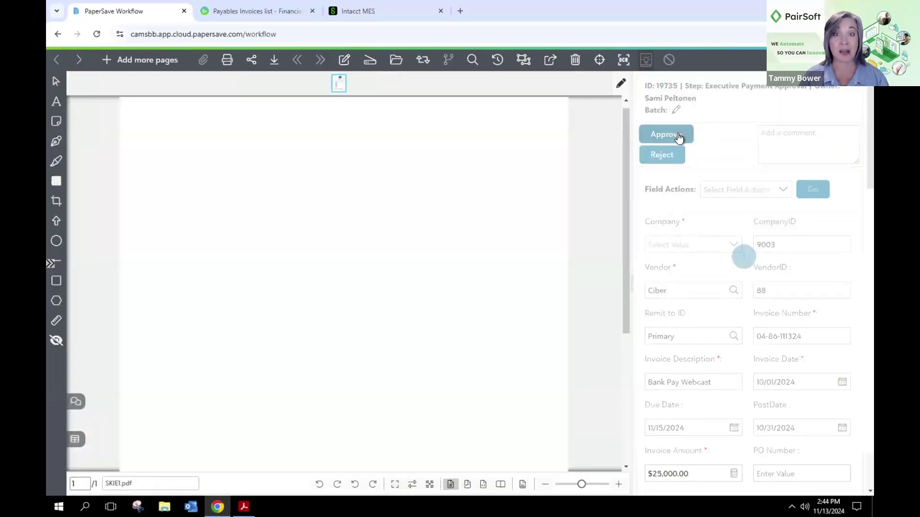
click(678, 135)
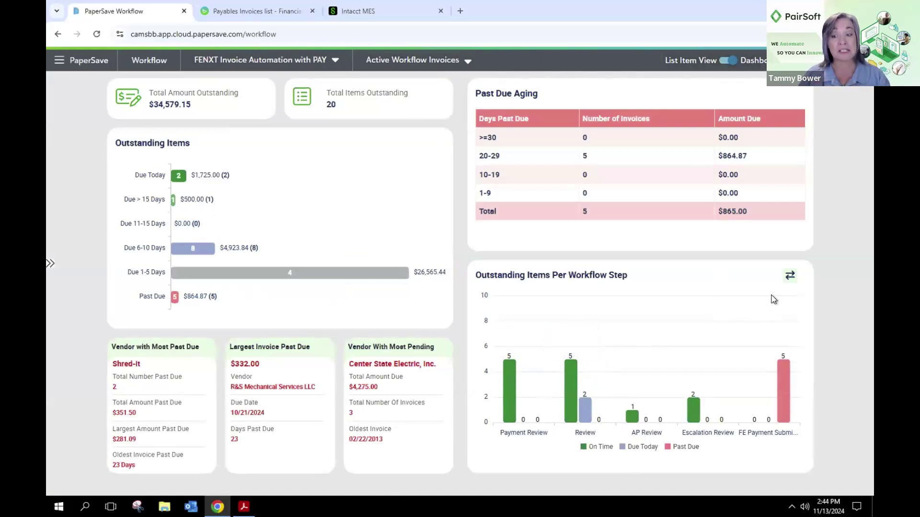
Switch the outstanding-items chart to per user, then back to per workflow step.
click(789, 277)
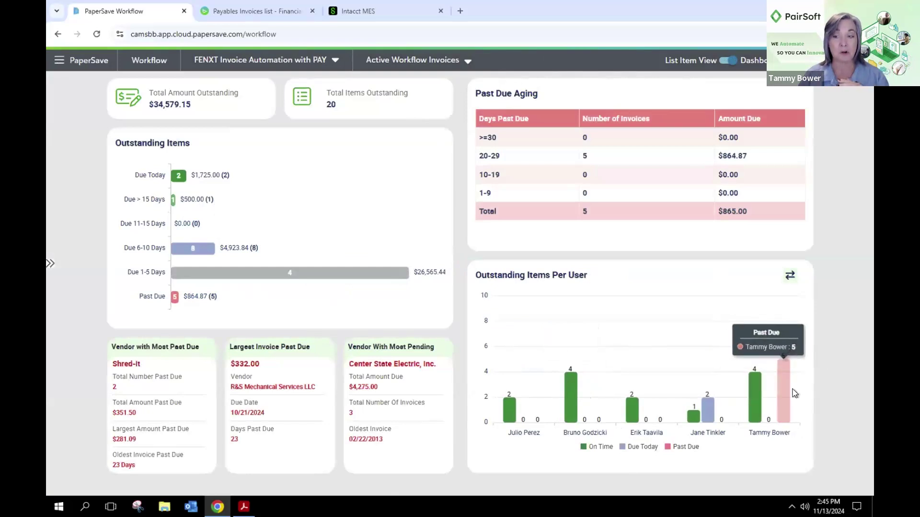
click(788, 274)
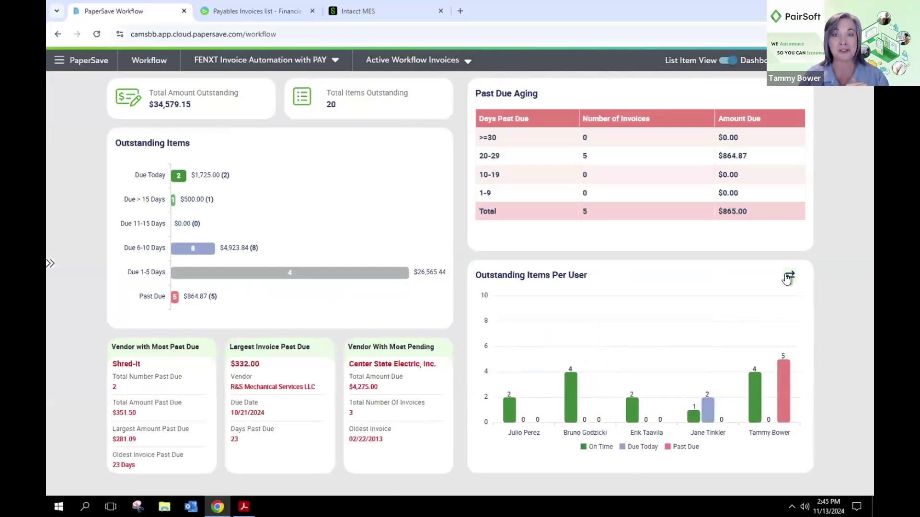
Return to list view and show the six invoices in the FE Payment Pending step.
click(726, 61)
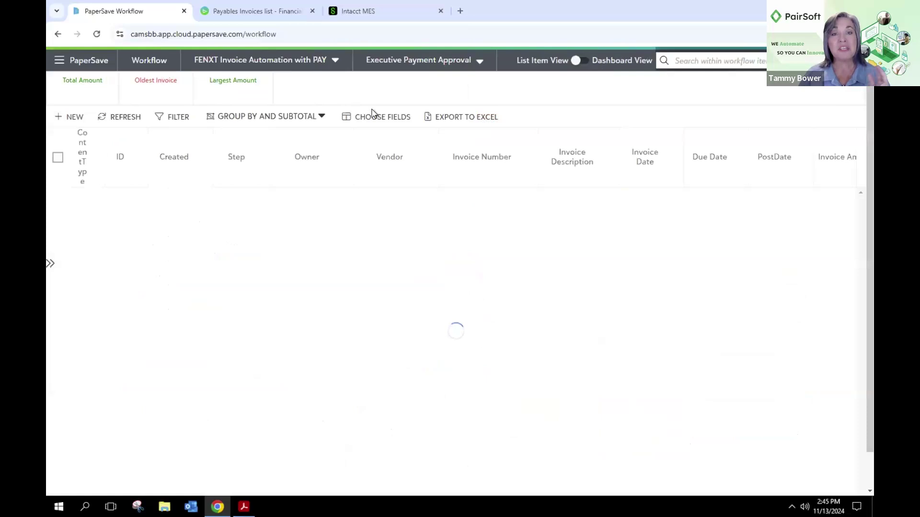
click(407, 65)
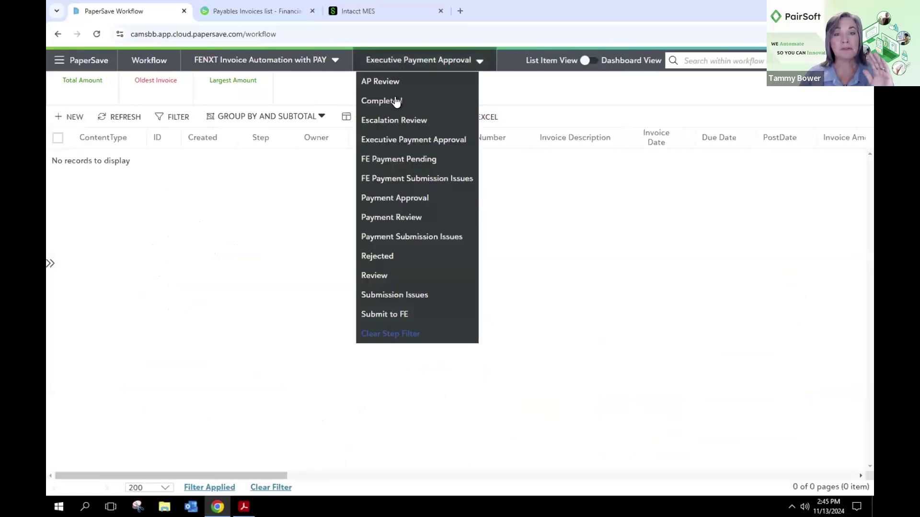
click(392, 159)
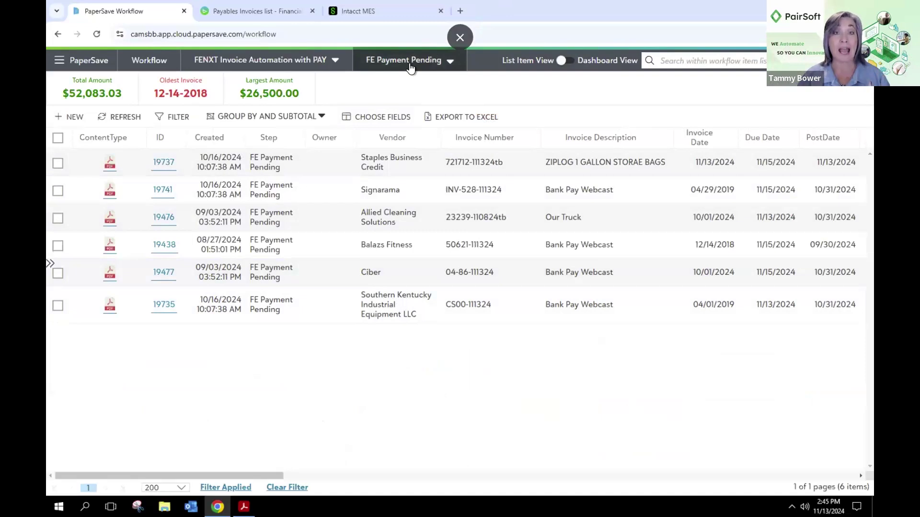
click(78, 65)
Launch PairSoft Bank Pay from the PaperSave home page and enter the login username.
click(77, 82)
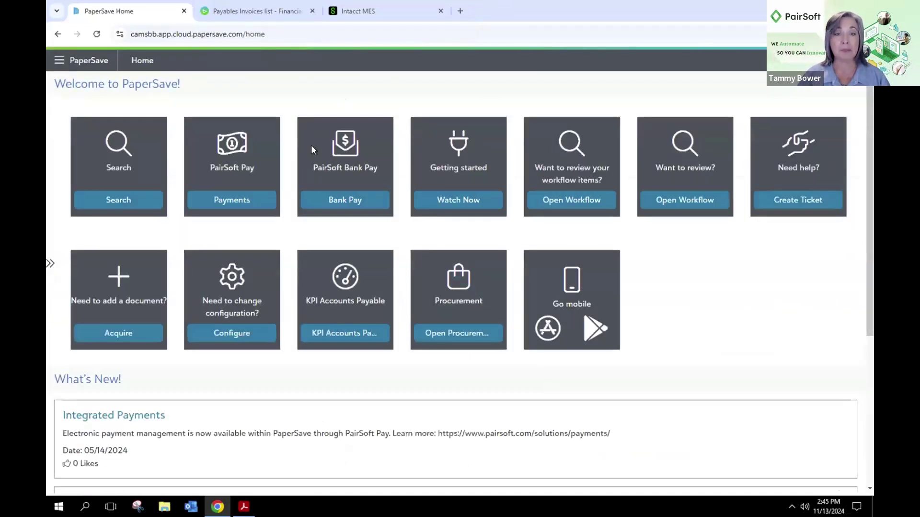
click(350, 199)
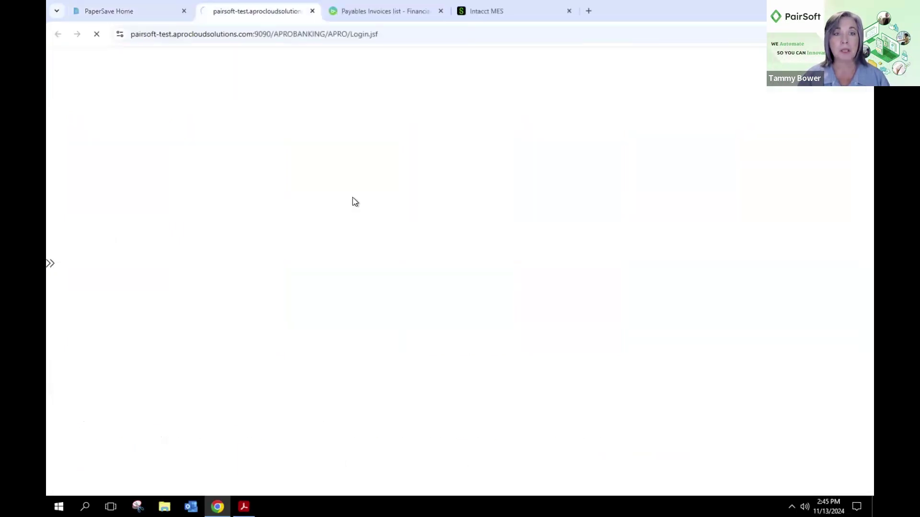
click(450, 199)
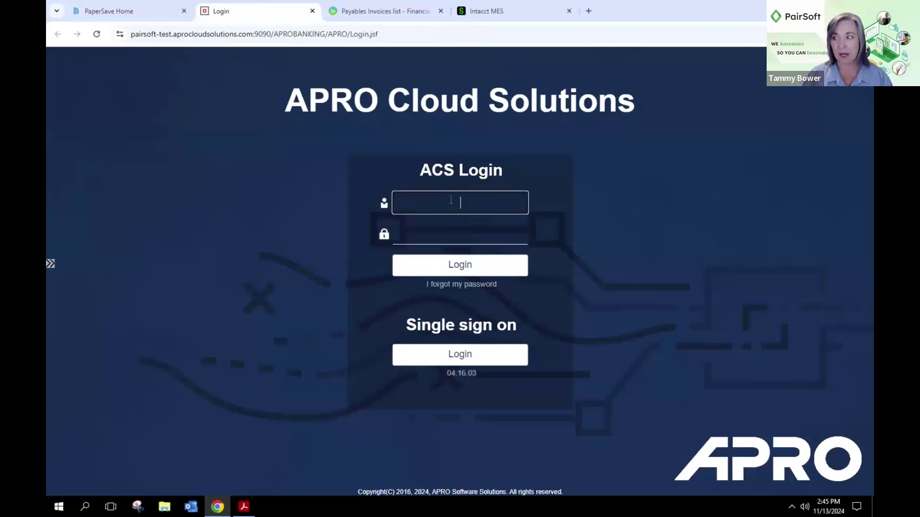
text(pair)
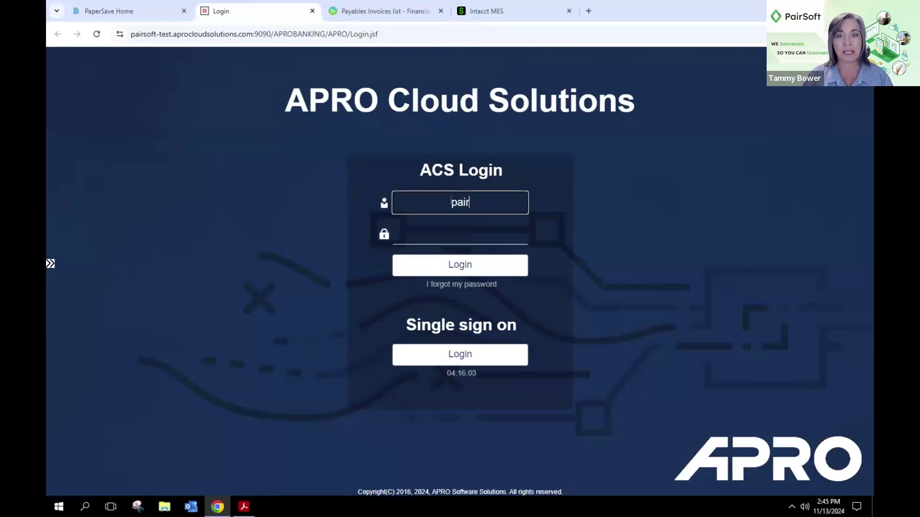
text(soft)
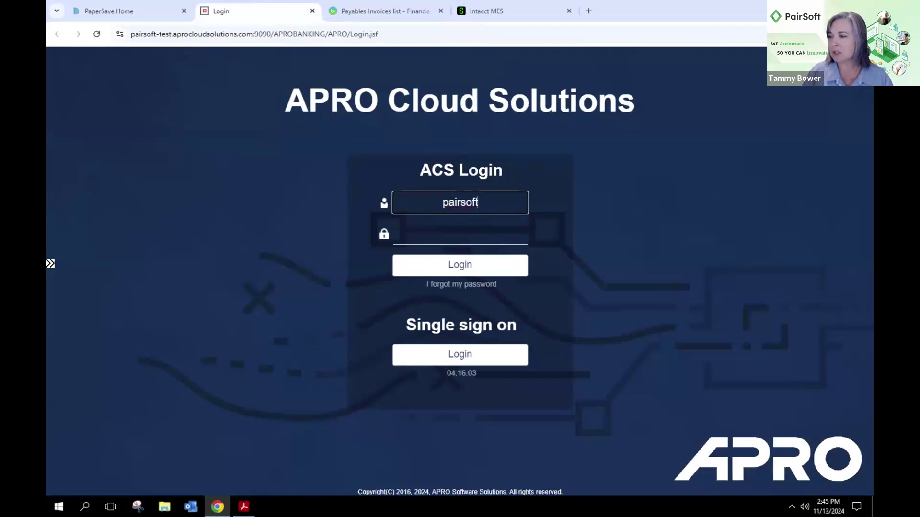
Paste the account password and submit, dismissing the resulting login error.
right_click(431, 225)
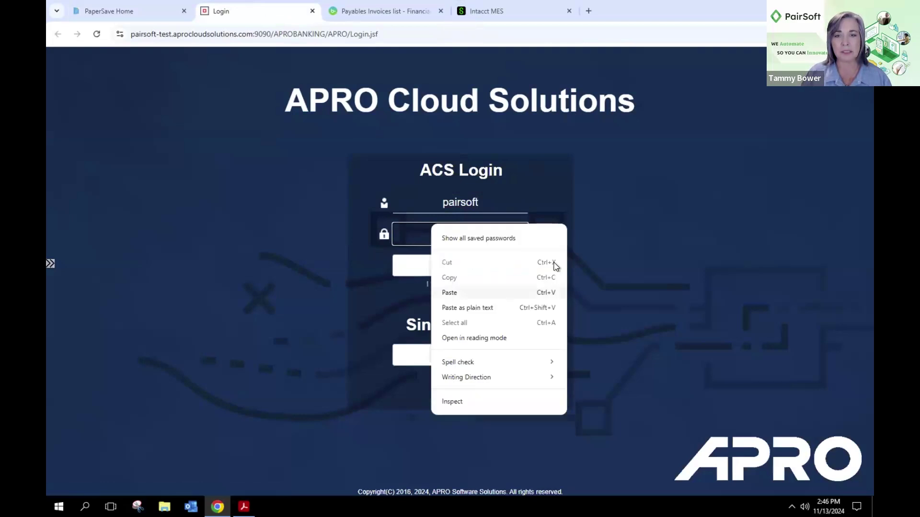
click(449, 293)
click(460, 266)
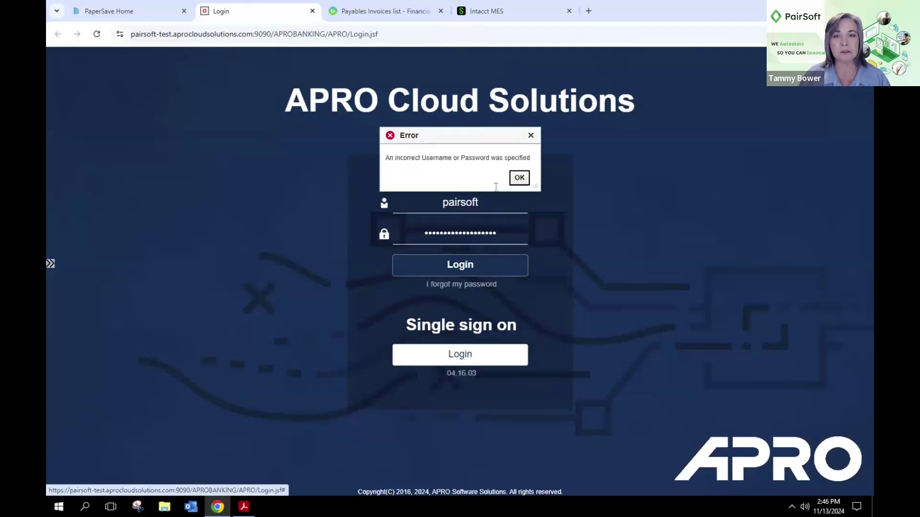
click(520, 178)
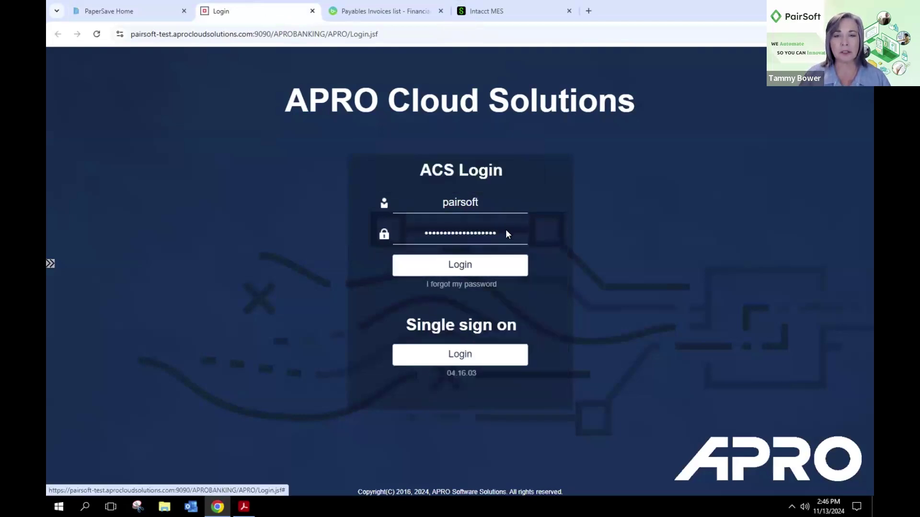
Paste the password over the previous entry and retry, dismissing the repeated error.
click(428, 234)
key(ctrl+a)
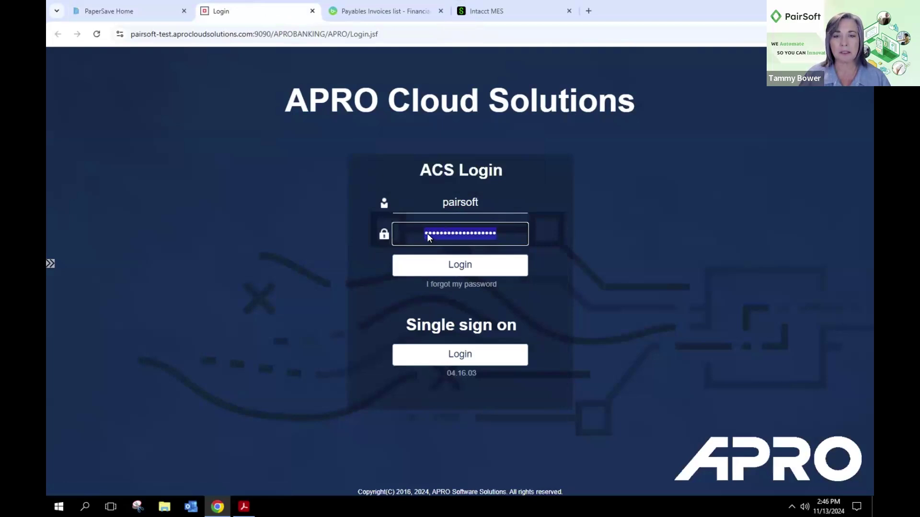
right_click(427, 233)
click(450, 303)
click(445, 269)
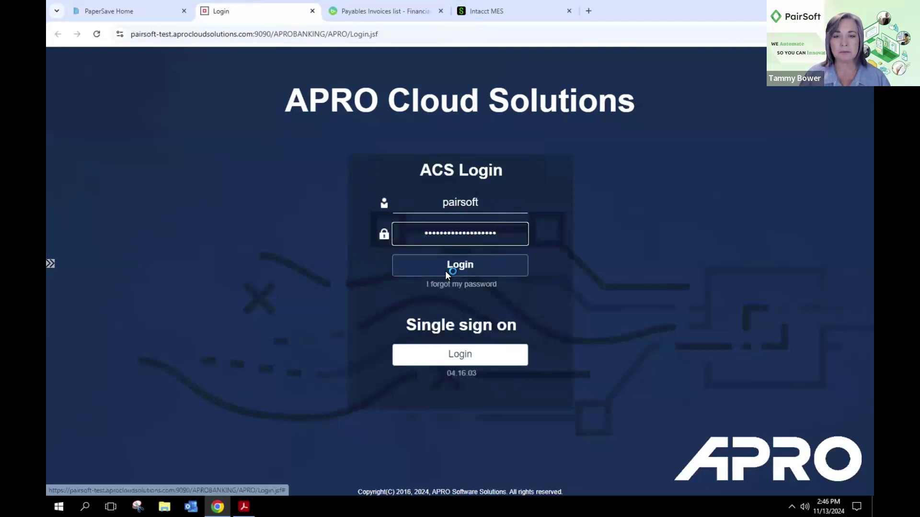
click(520, 177)
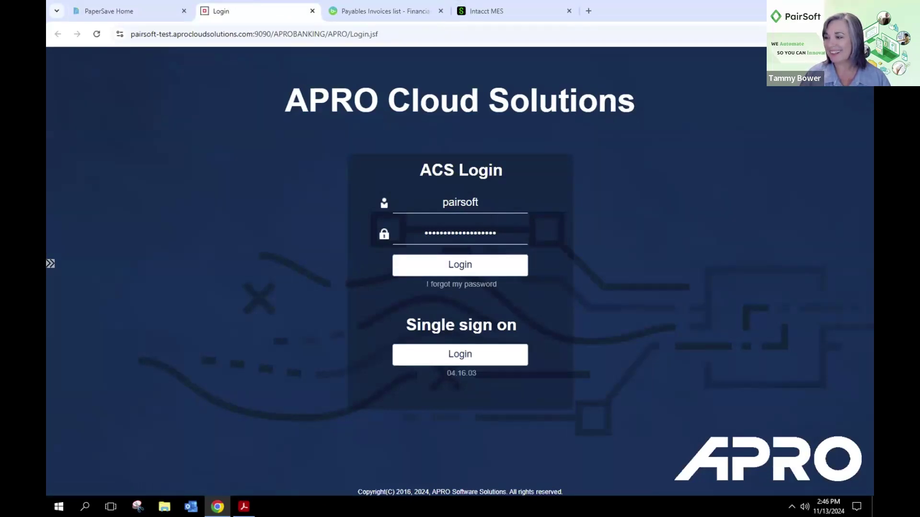
Clear the password field, enter the corrected password, and sign in.
key(Tab)
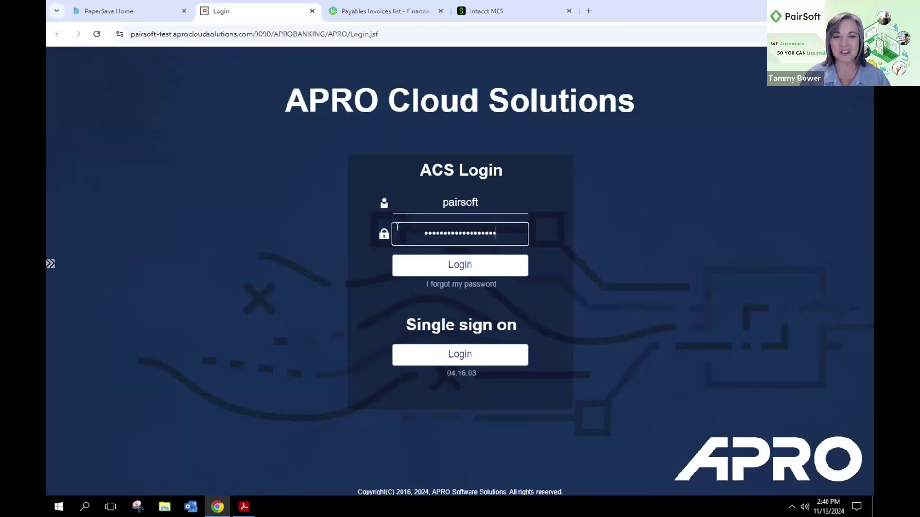
key(BackSpace)
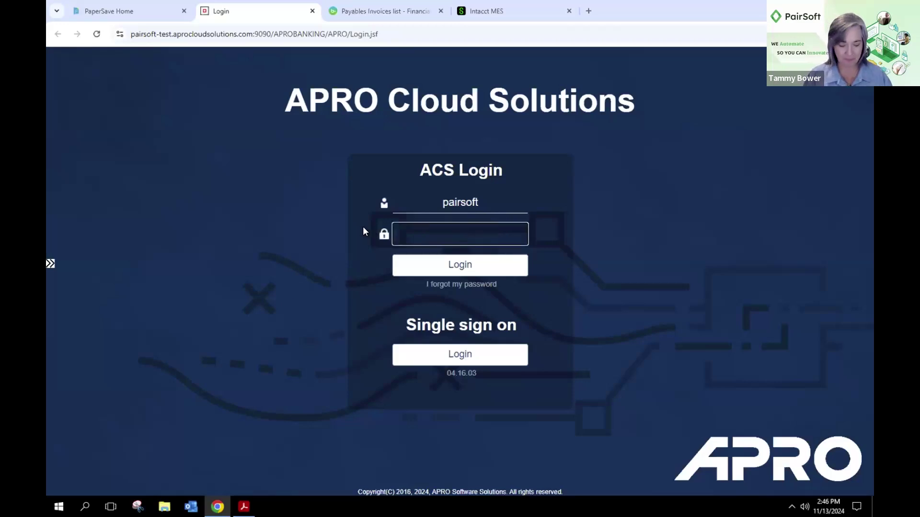
key(ctrl+v)
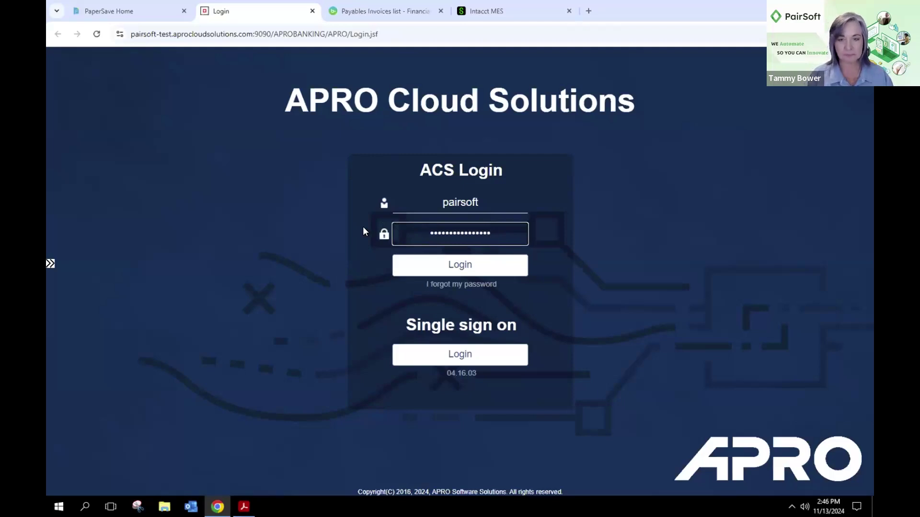
text(1)
key(Return)
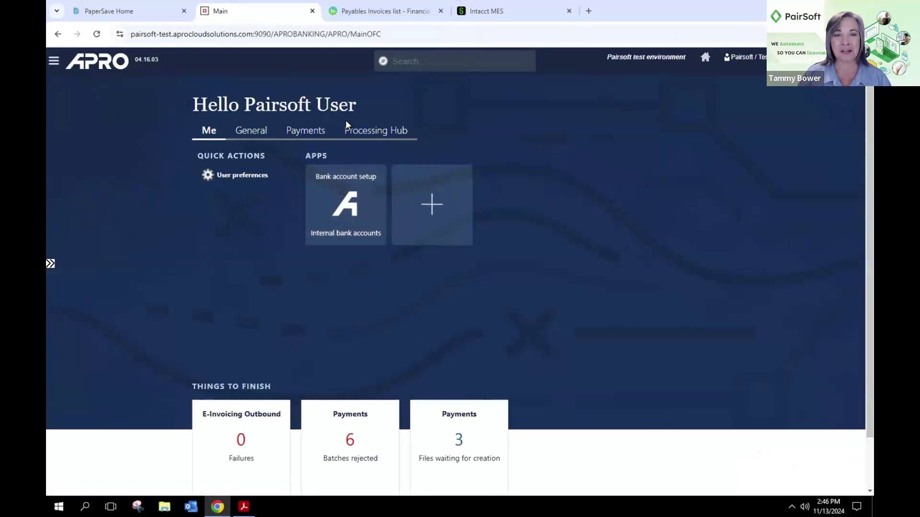
Open Supplier payments History from the Payments apps on the home page.
click(297, 134)
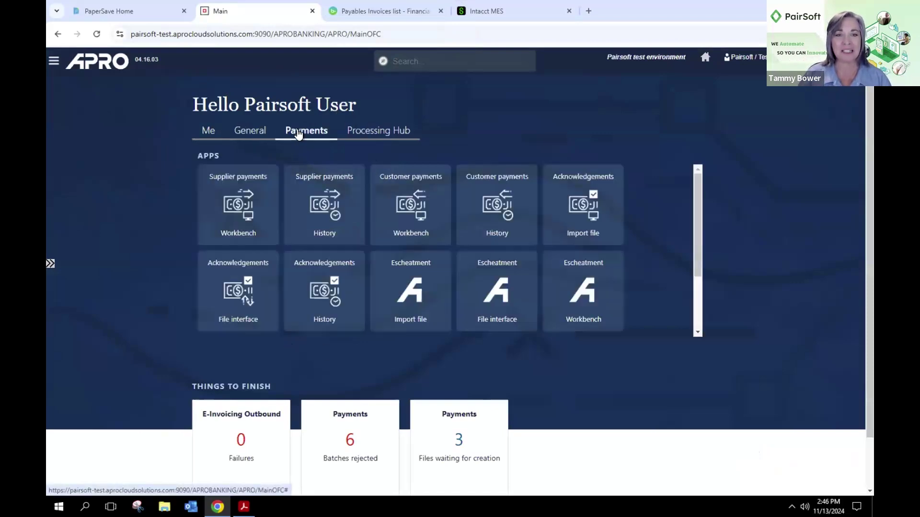
click(324, 202)
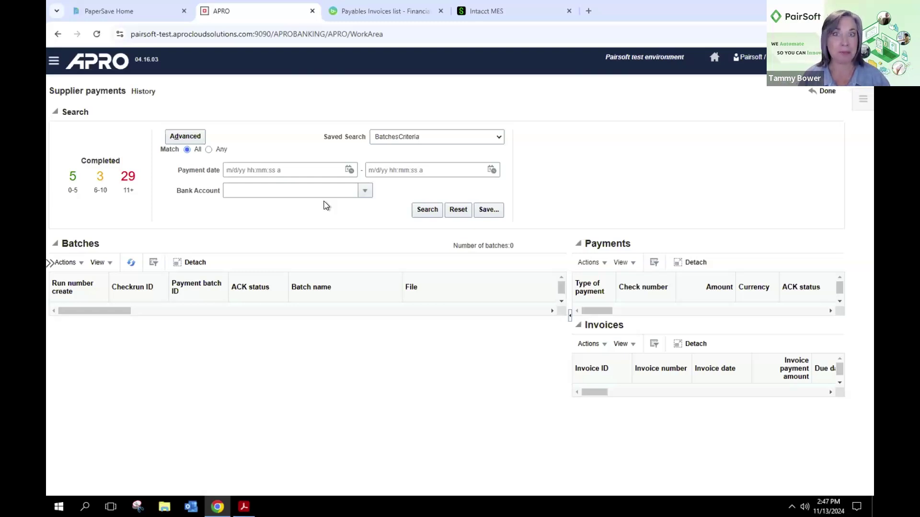
Search all 37 supplier payment batches and widen the panes to show batch 36253's payment details.
click(422, 214)
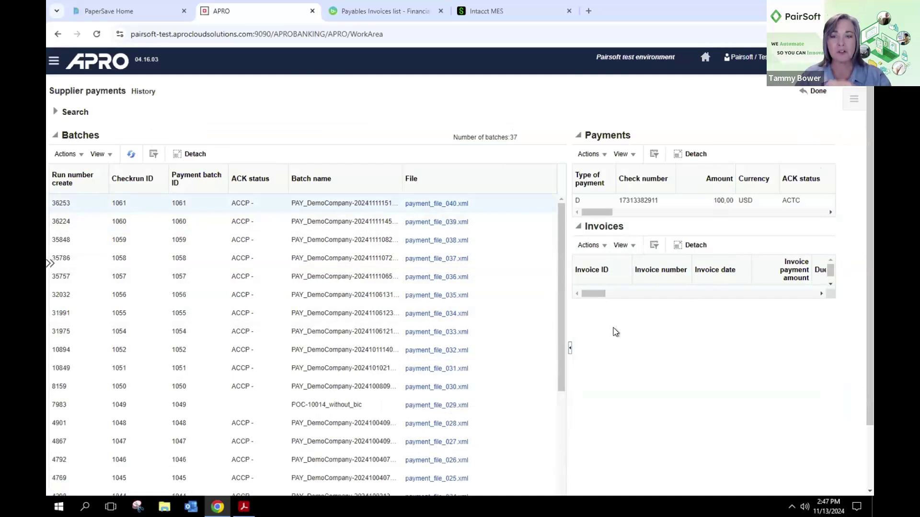
drag(568, 311, 466, 311)
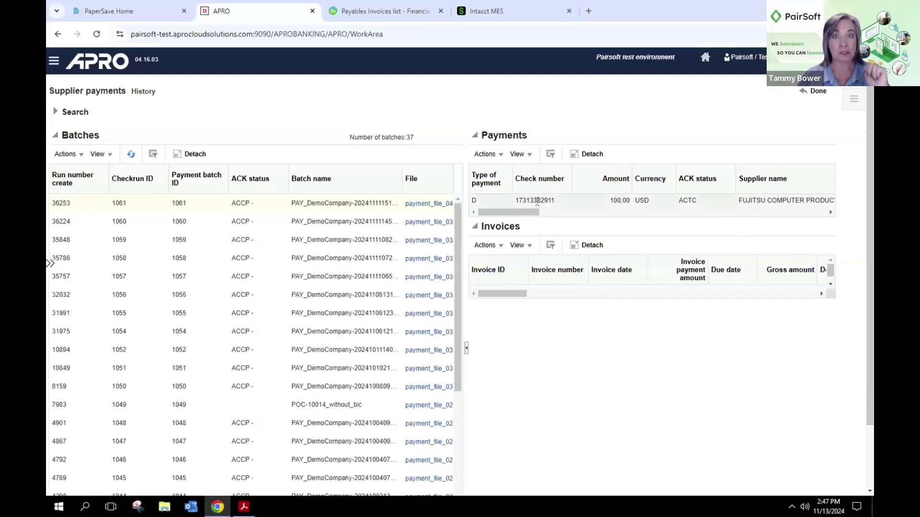
mouse_move(559, 201)
mouse_down()
mouse_move(515, 201)
mouse_move(556, 201)
mouse_up()
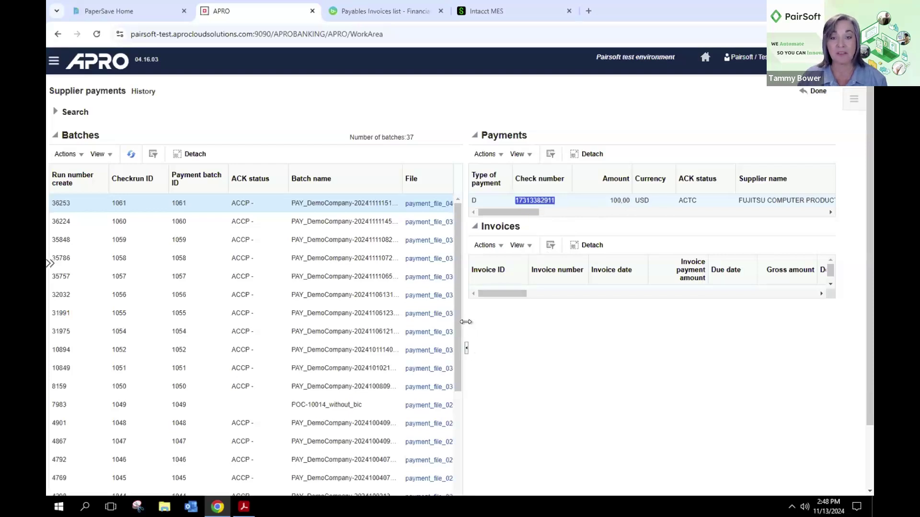
drag(467, 323, 317, 323)
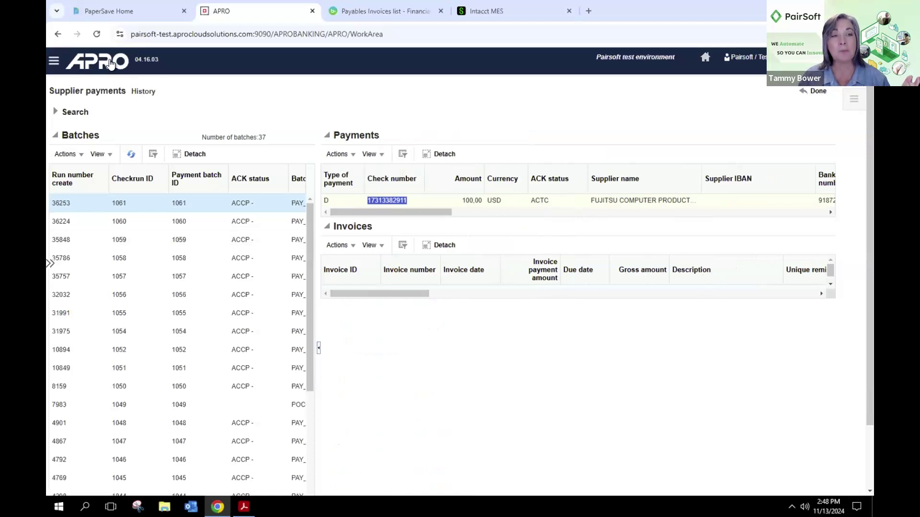
click(143, 91)
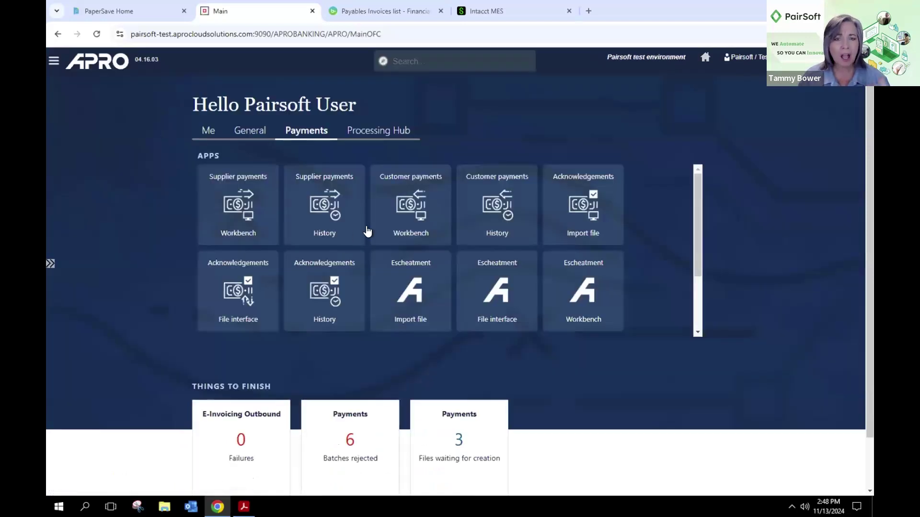
Reopen APRO's Supplier payments History with a blank search form, checking the bank account list without choosing one.
click(312, 207)
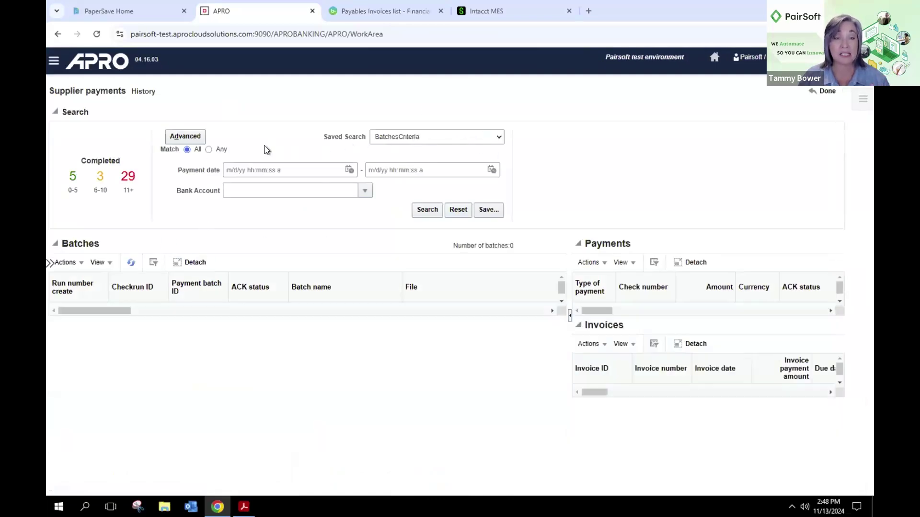
click(280, 172)
click(275, 193)
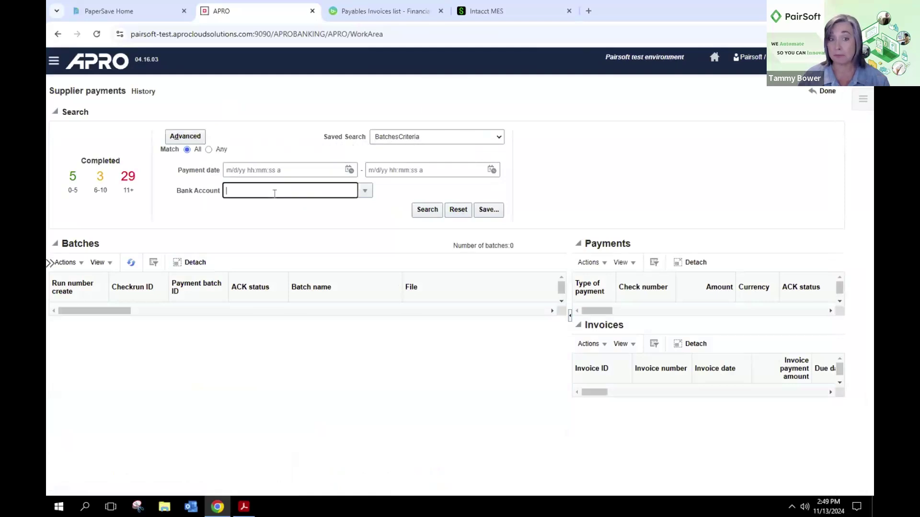
click(365, 191)
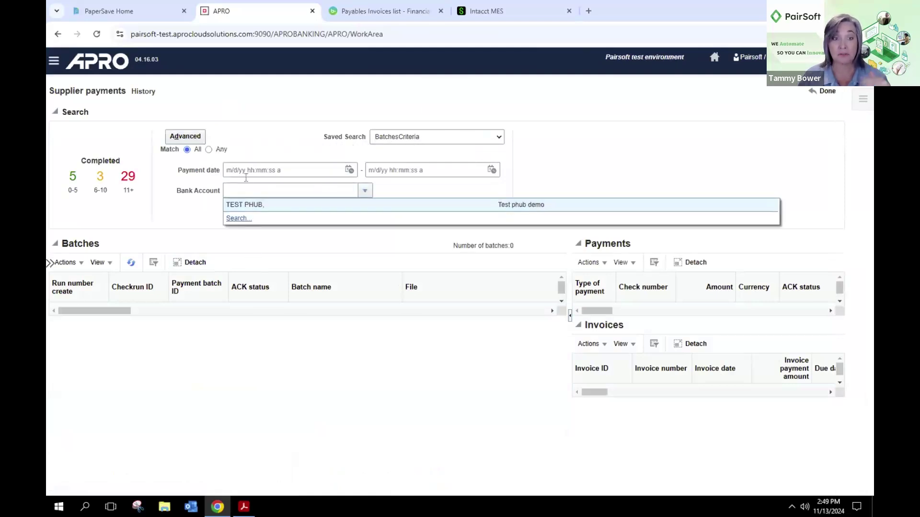
click(196, 212)
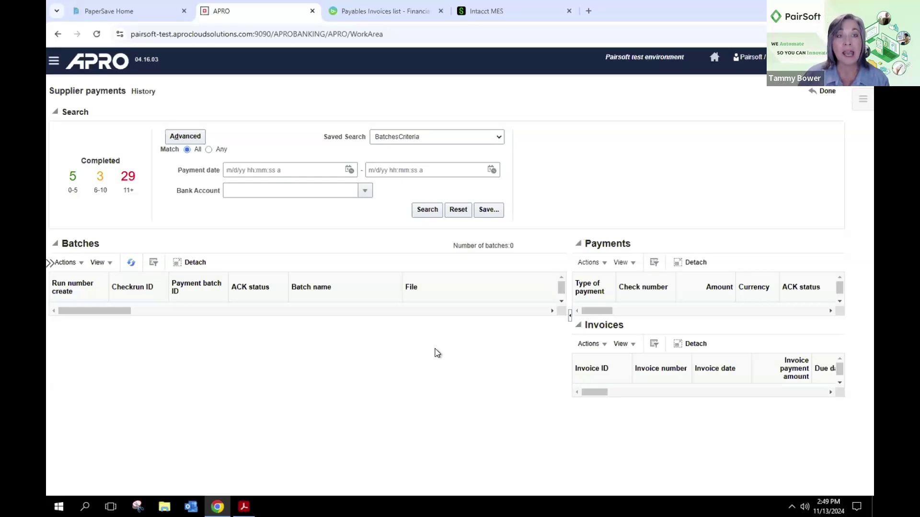
click(388, 18)
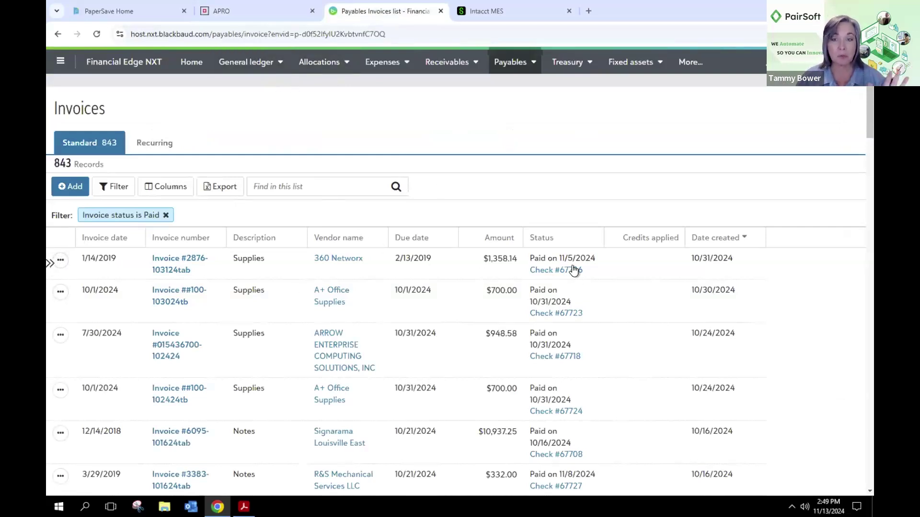
click(63, 263)
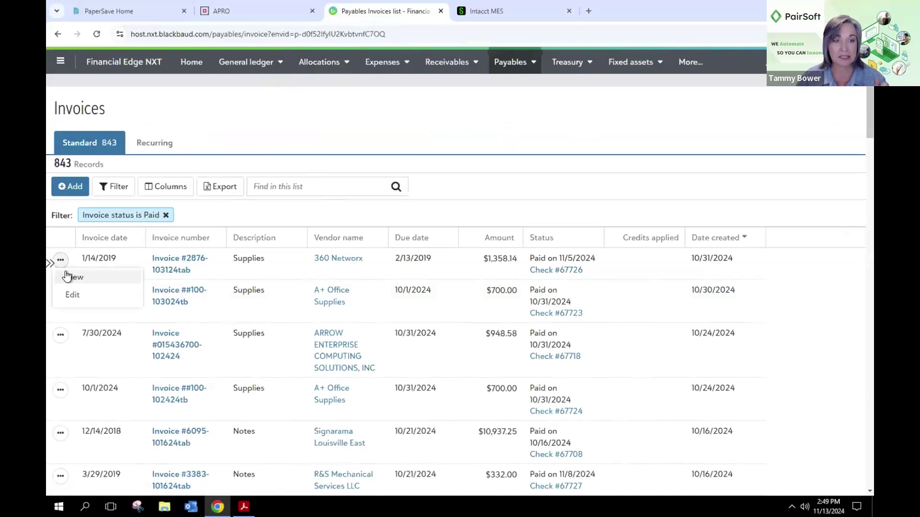
click(449, 200)
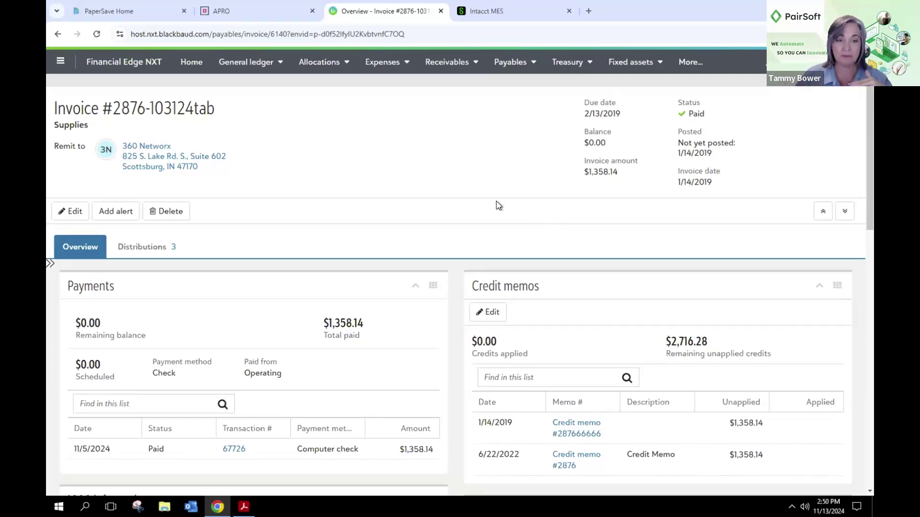
scroll(498, 205, down, 5)
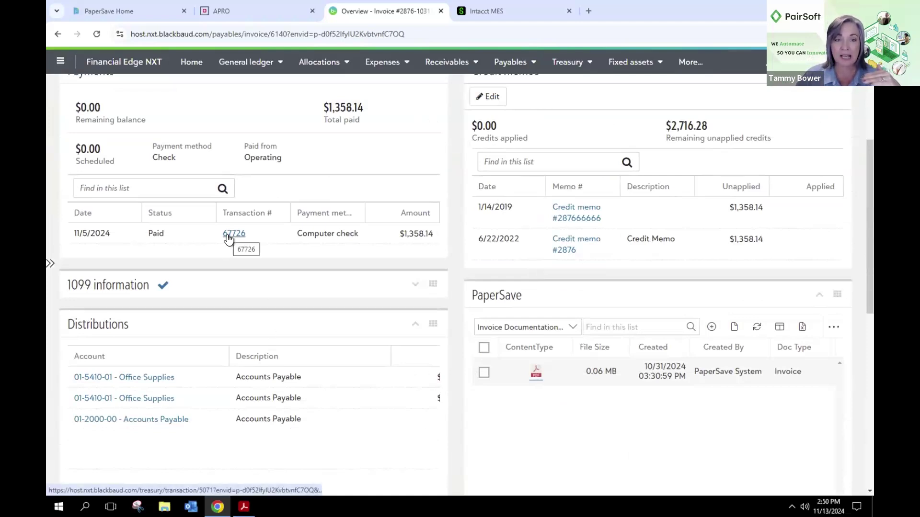
click(229, 236)
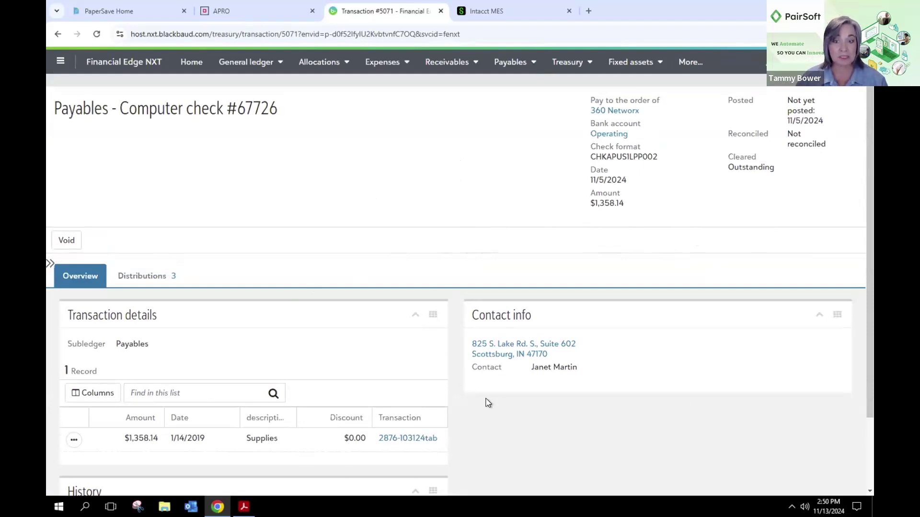
click(384, 439)
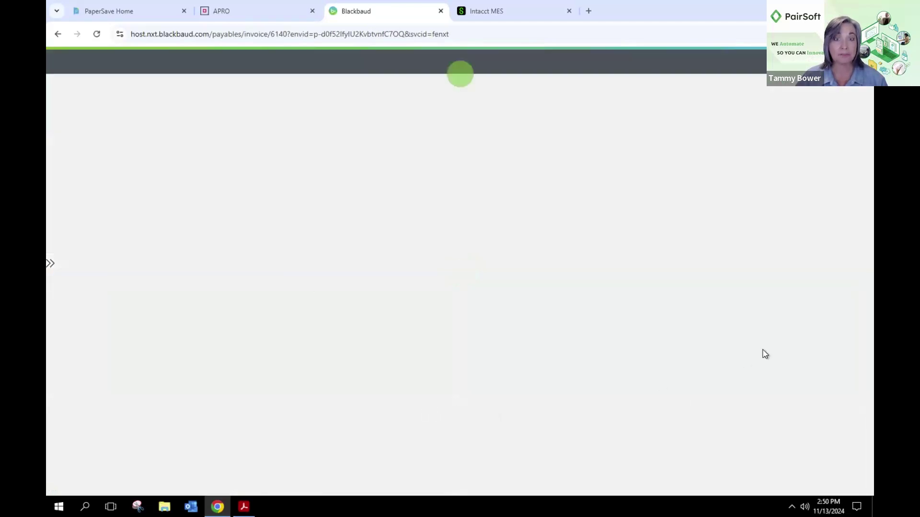
scroll(603, 353, down, 5)
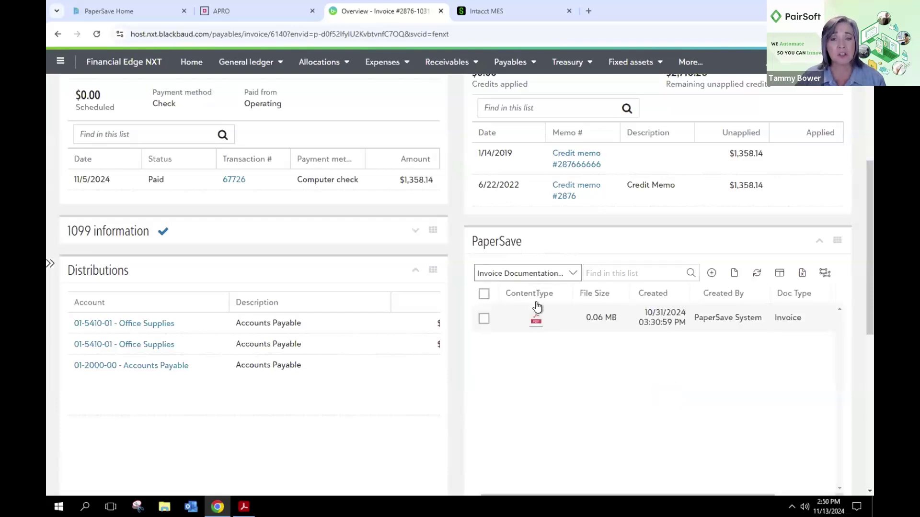
click(534, 320)
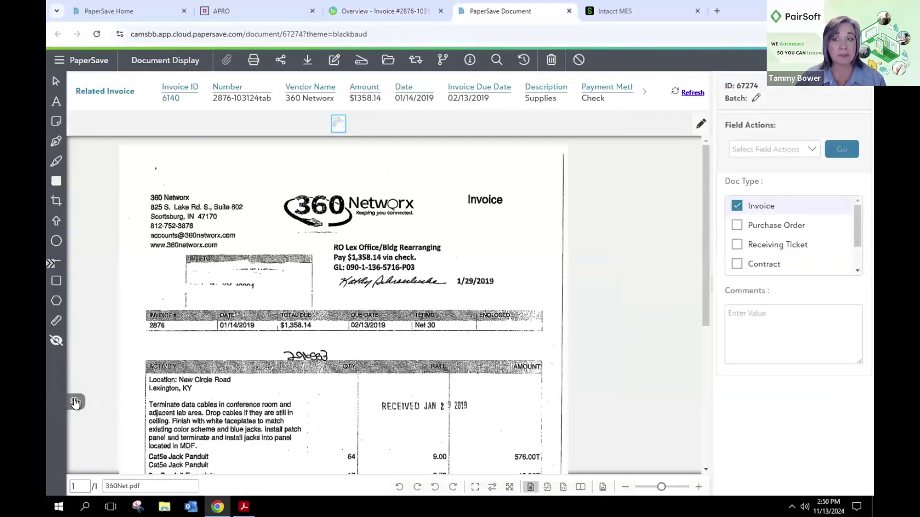
Highlight the payment tracking ID in the invoice's PaperSave workflow item history.
click(77, 402)
click(216, 82)
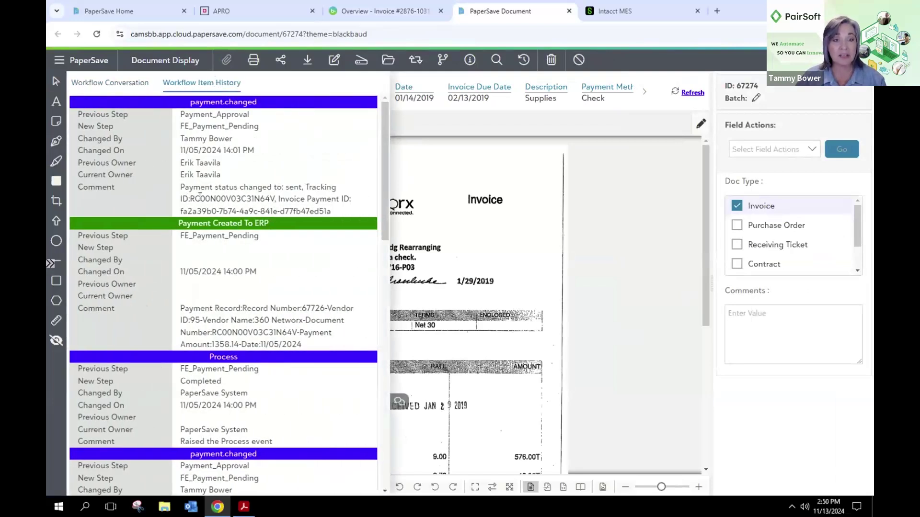
drag(200, 198, 276, 199)
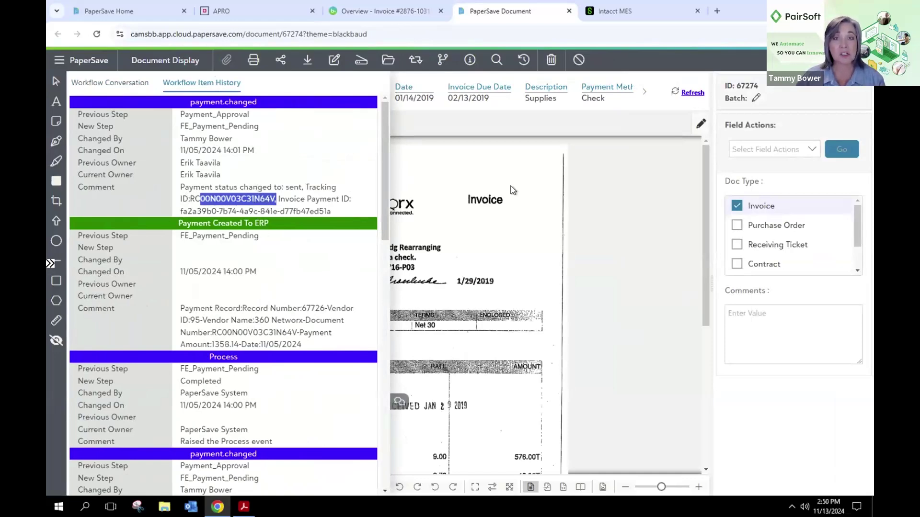
click(626, 18)
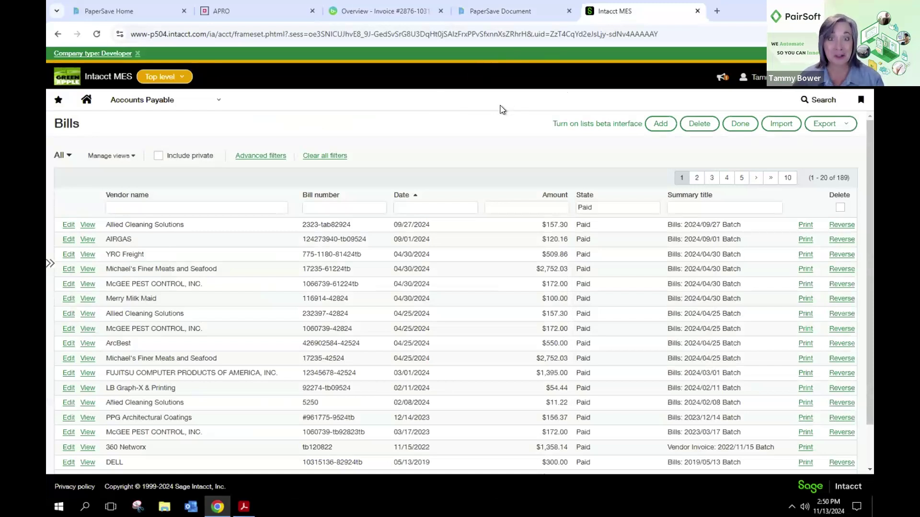
View Allied Cleaning bill 2323-tab82924's PaperSave attachments and open AlliedClean.pdf.
click(85, 226)
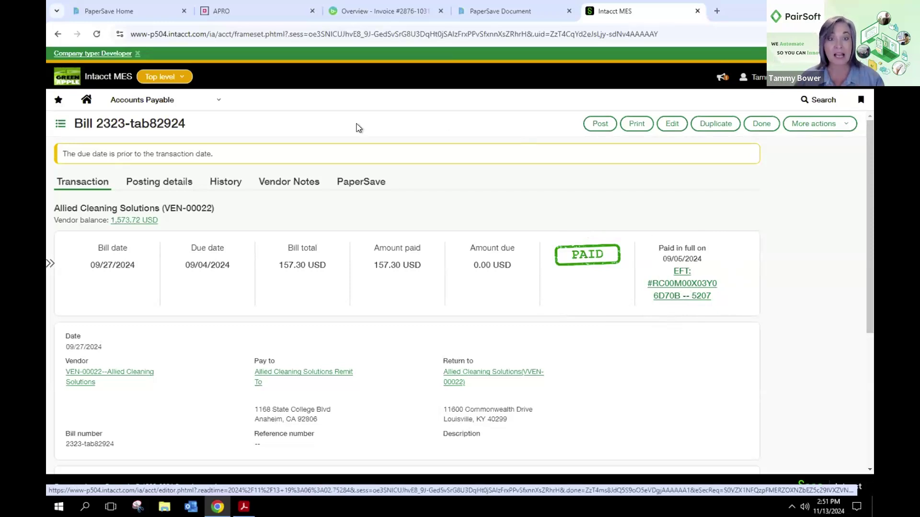
click(353, 185)
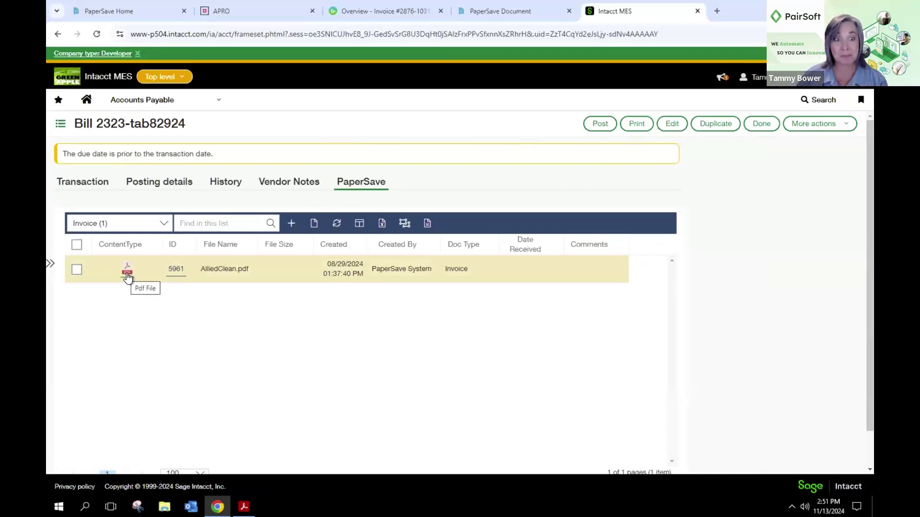
click(126, 275)
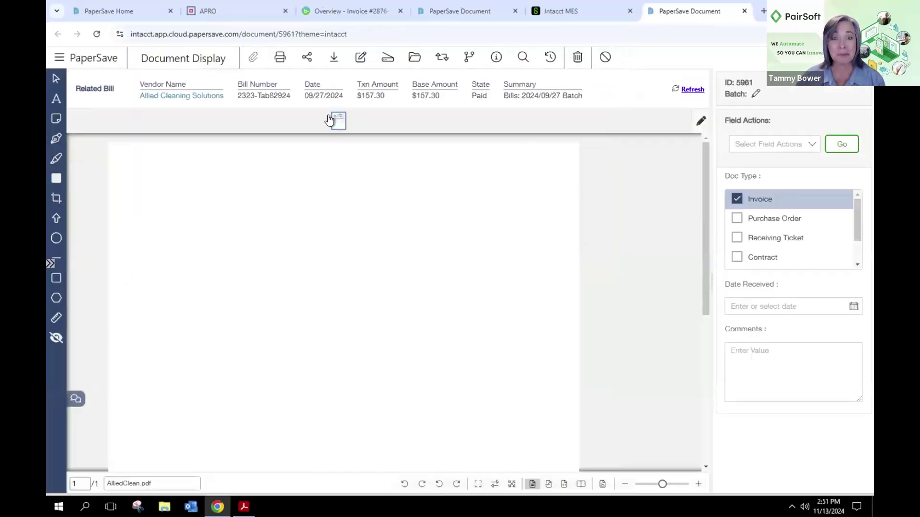
Highlight the payment tracking ID in invoice 232397's workflow item history, then close the panel.
click(75, 400)
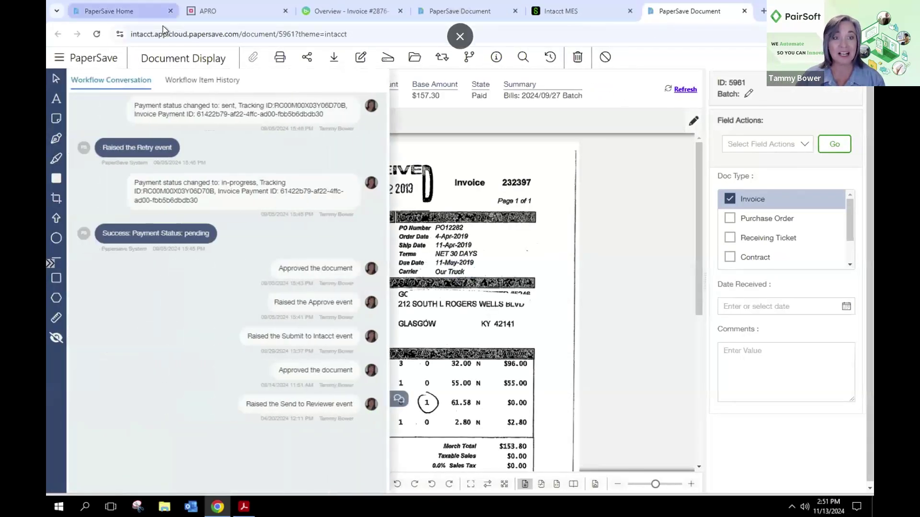
click(206, 80)
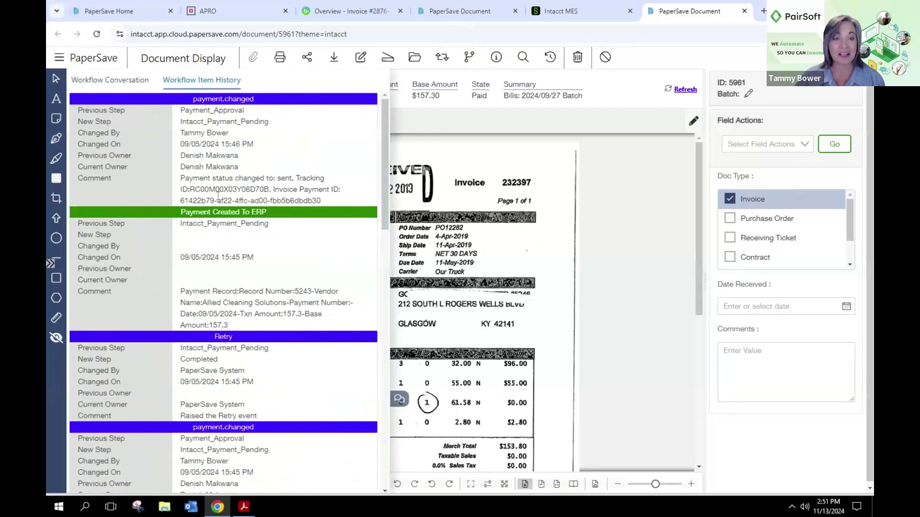
drag(190, 189, 269, 189)
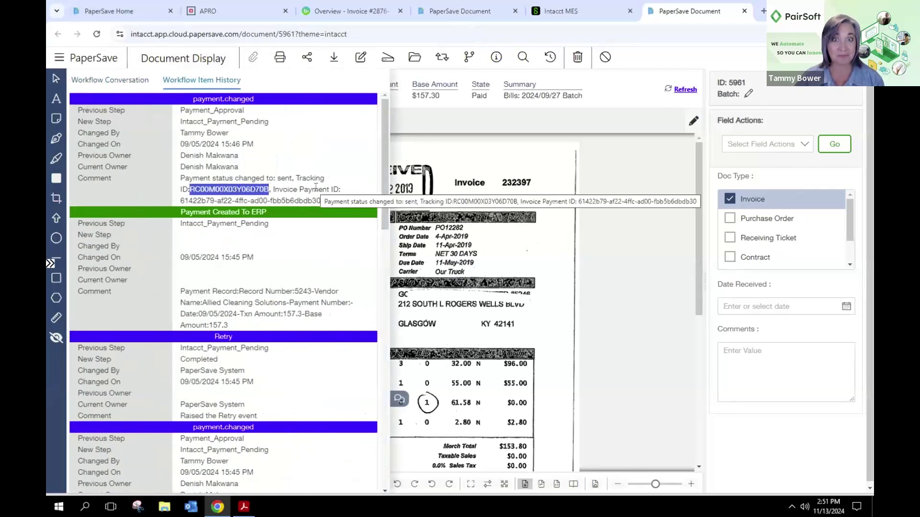
click(50, 263)
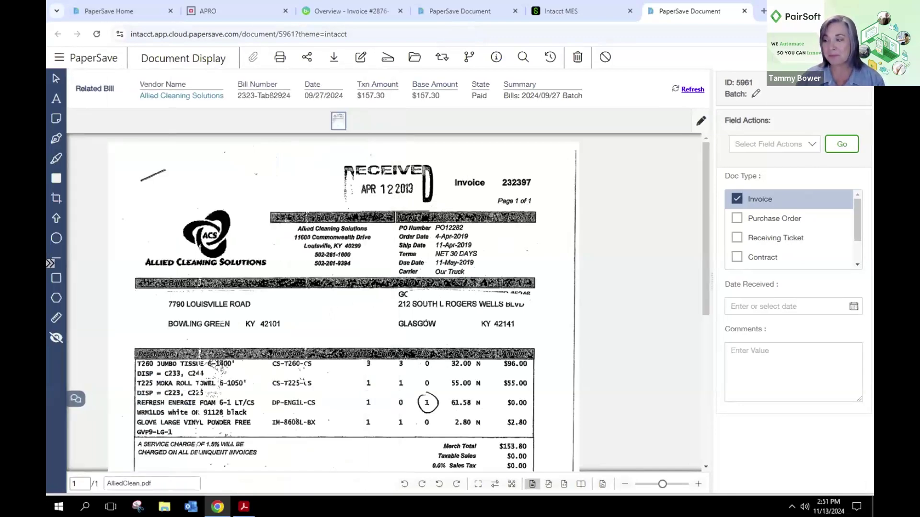
Zoom into 360 Networx payment PMT0000986 ($1,330.98) in Payables Transaction Inquiry and show its PaperSave interrelated documents.
key(alt+Tab)
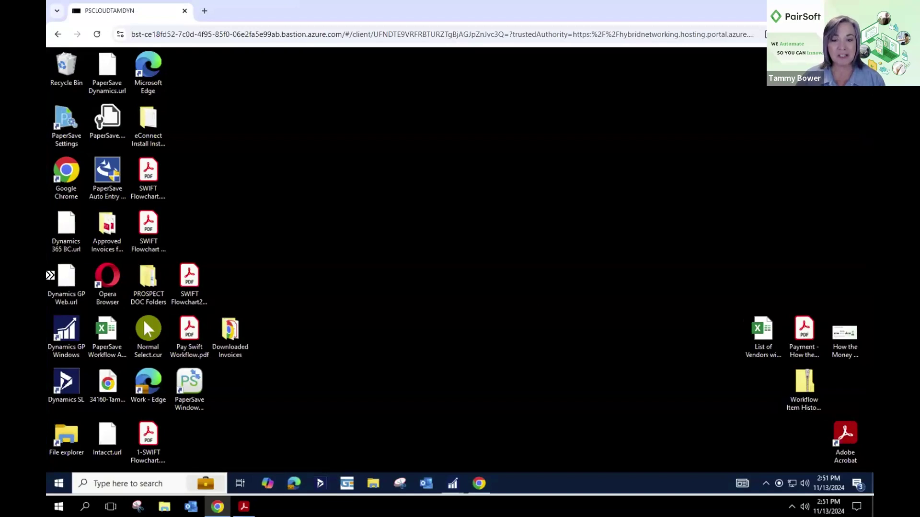
mouse_move(453, 485)
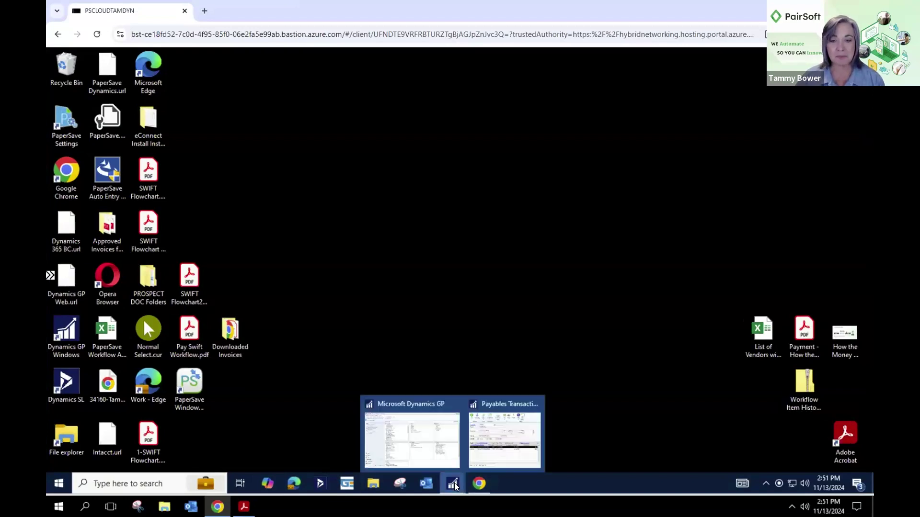
click(391, 438)
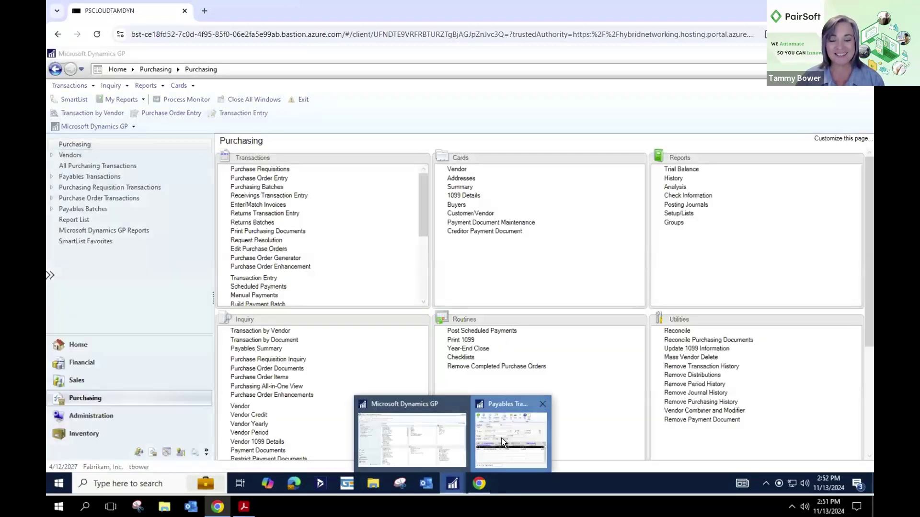
click(504, 443)
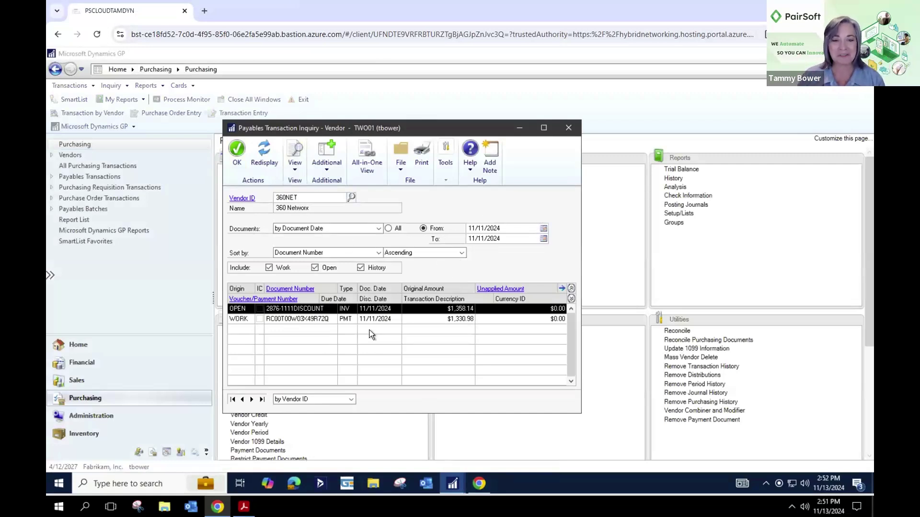
click(294, 319)
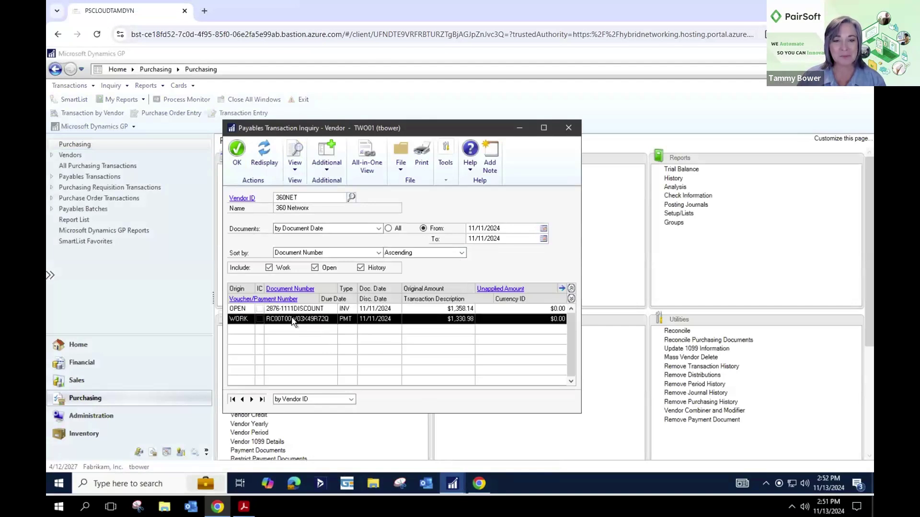
click(295, 289)
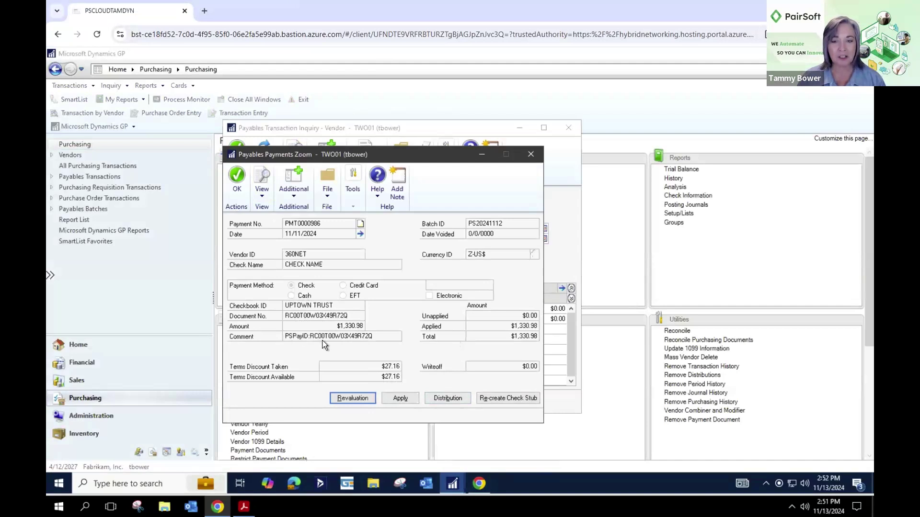
click(294, 199)
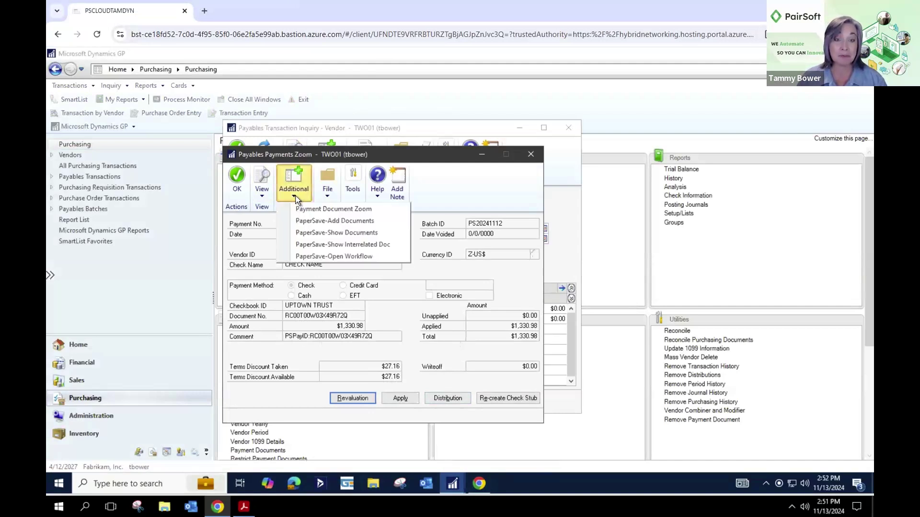
click(352, 247)
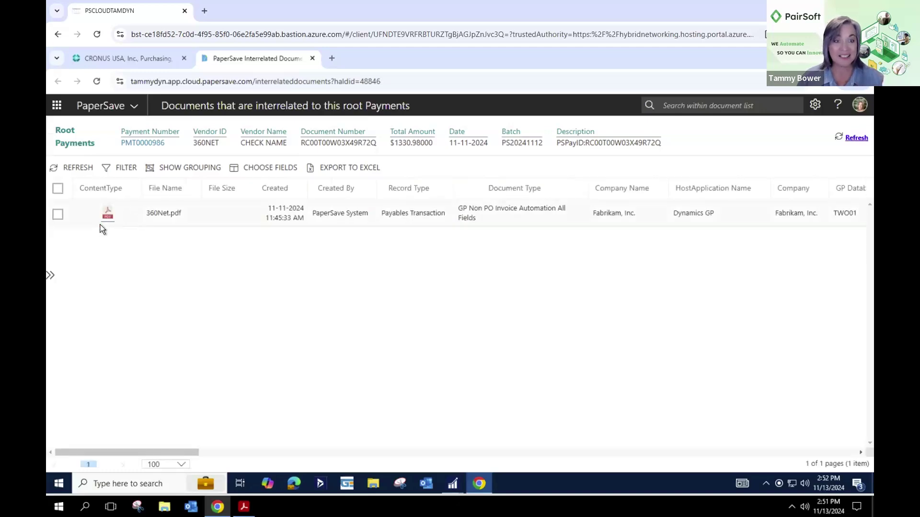
Open 360Net.pdf and mark the payment tracking ID in its workflow item history.
click(107, 217)
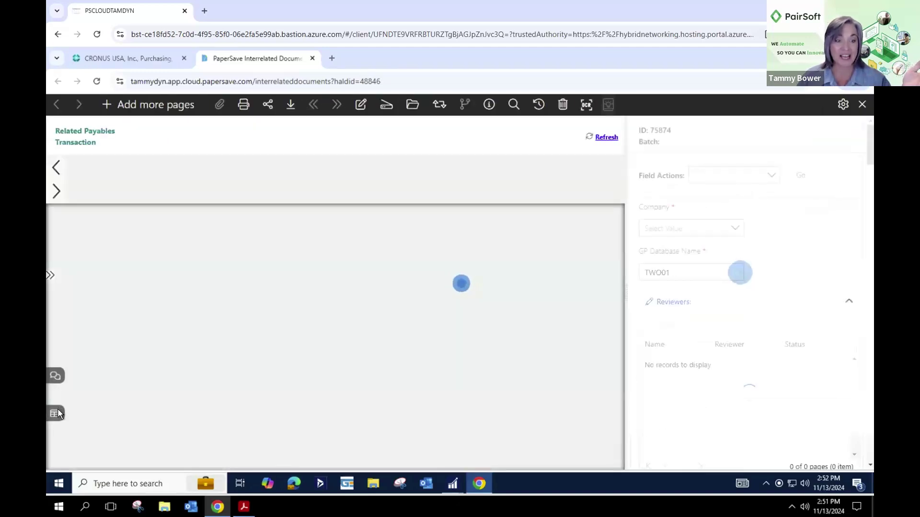
click(74, 375)
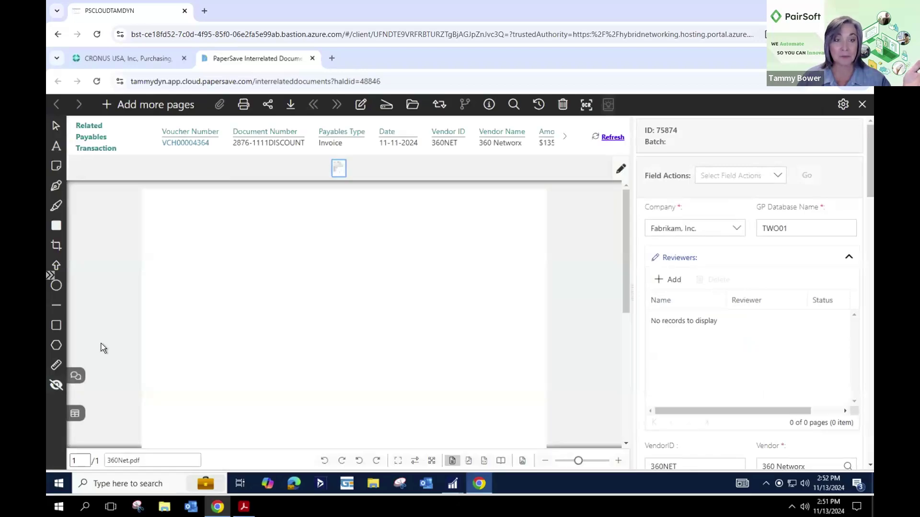
click(207, 130)
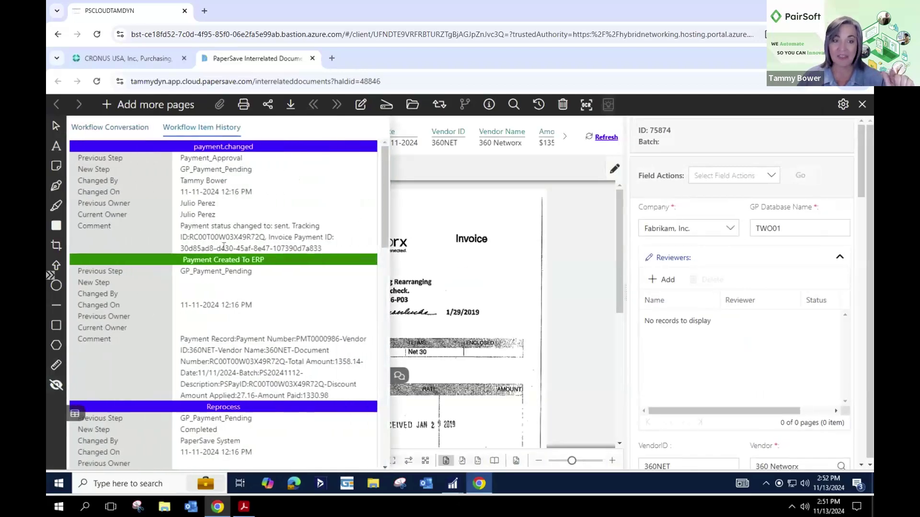
drag(202, 237, 265, 236)
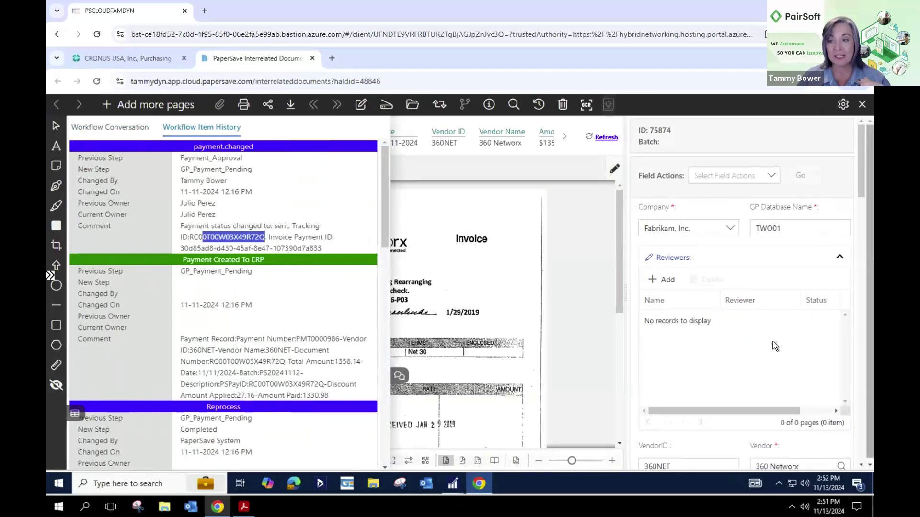
Scroll through the 360Net.pdf index form, then return to CRONUS's Purchase Invoices list.
scroll(773, 342, down, 6)
scroll(775, 346, down, 10)
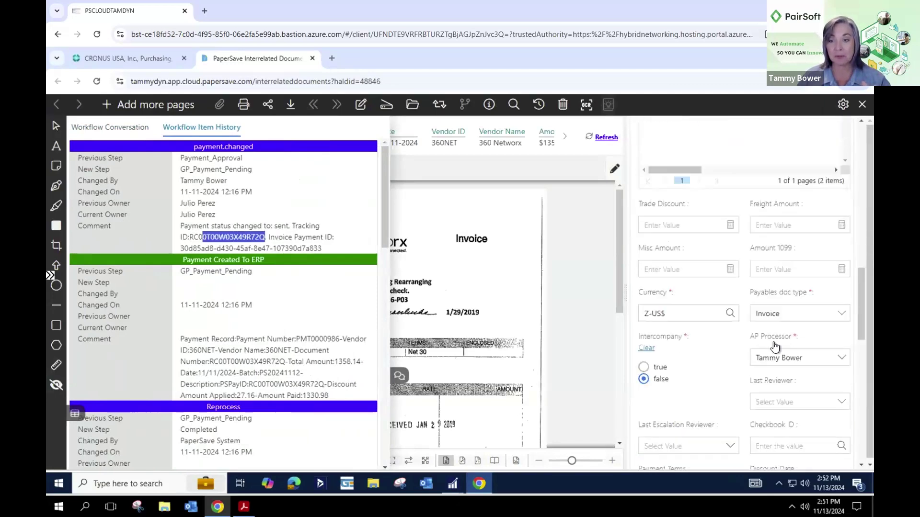
scroll(775, 345, down, 10)
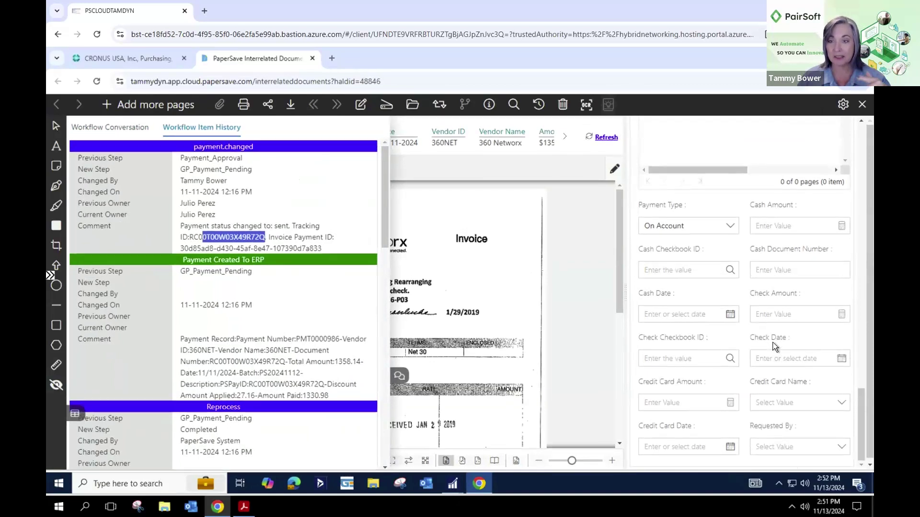
scroll(853, 326, up, 5)
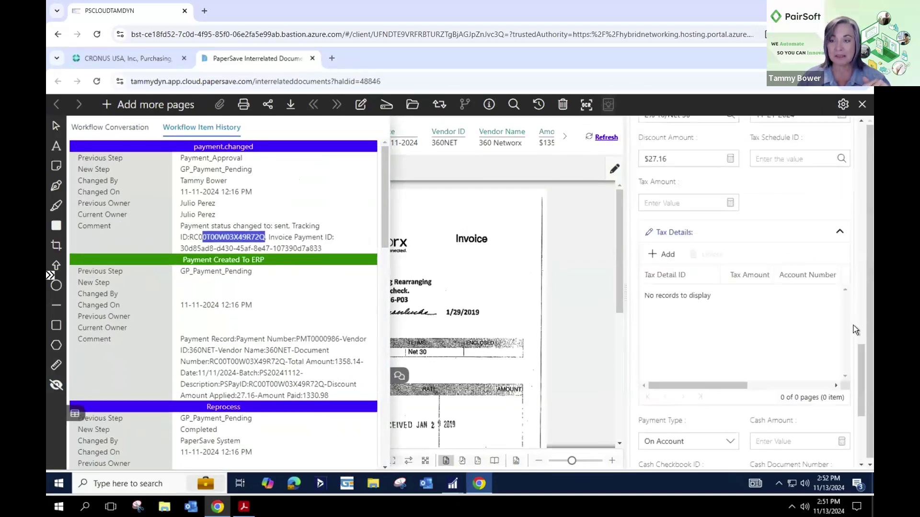
scroll(795, 313, up, 5)
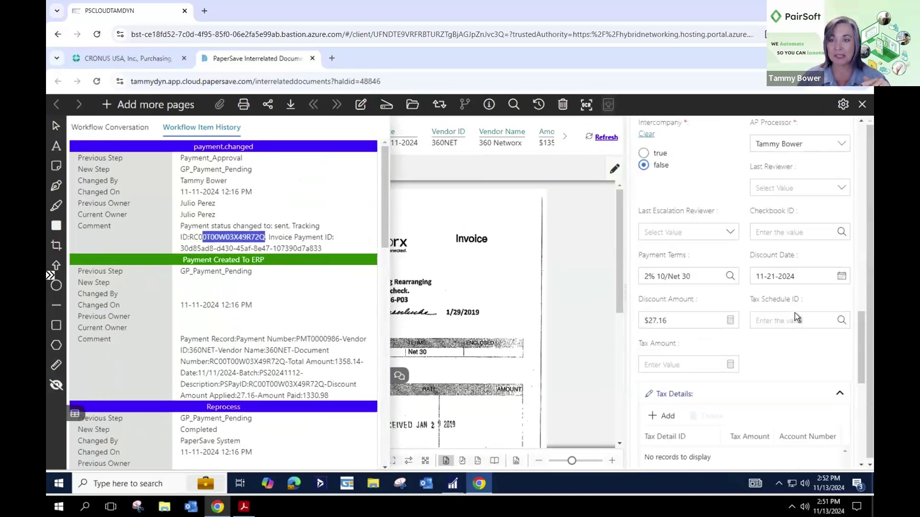
scroll(795, 313, up, 3)
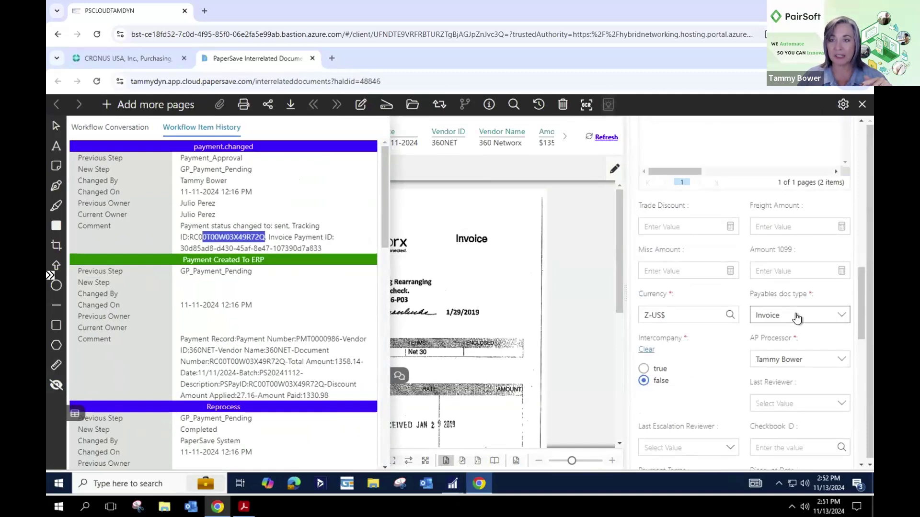
scroll(797, 318, up, 5)
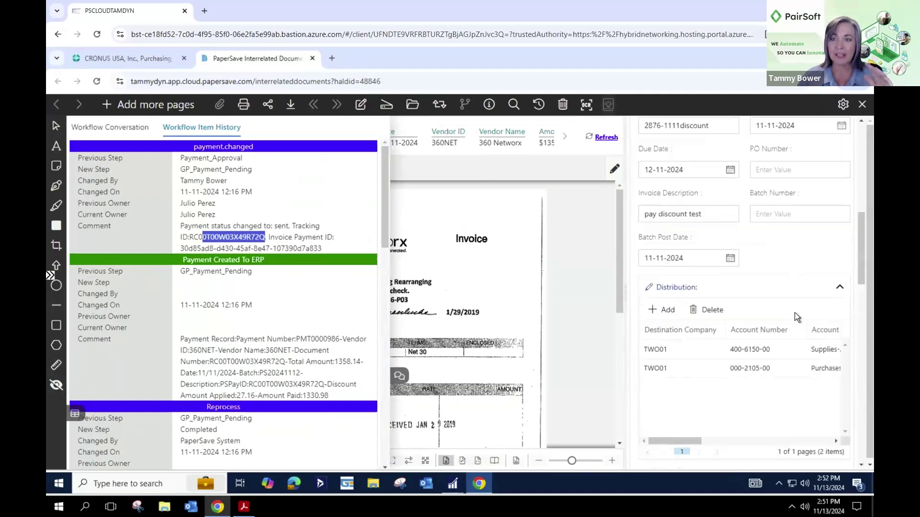
scroll(796, 318, up, 2)
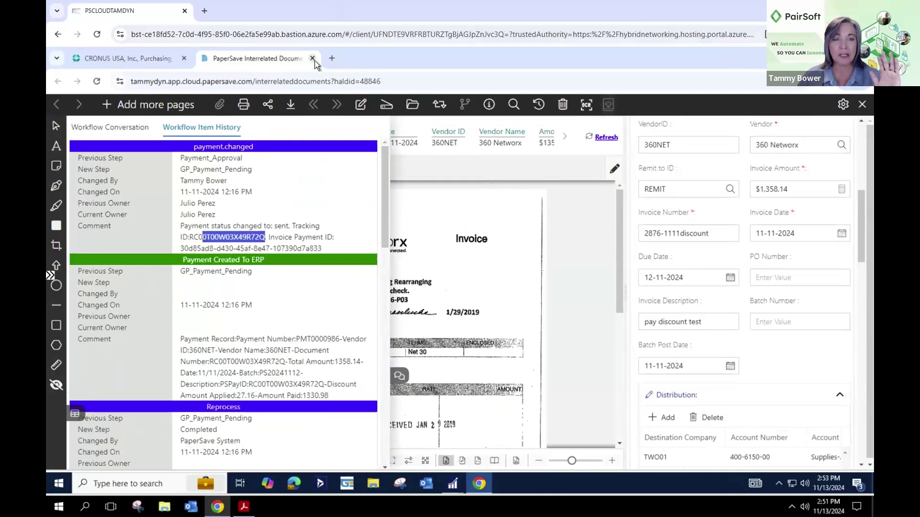
click(136, 59)
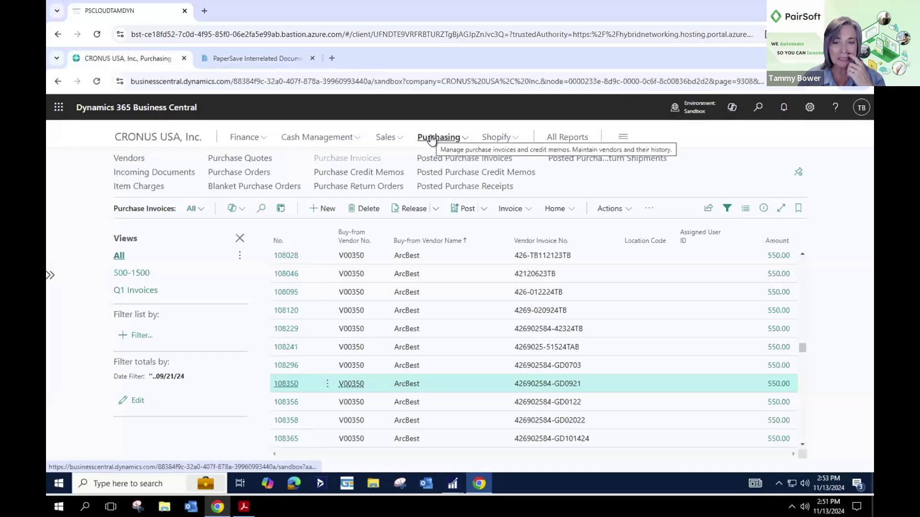
Open ArcBest purchase invoice 108350 and show its attached $550.00 invoice document in PaperSave.
click(284, 384)
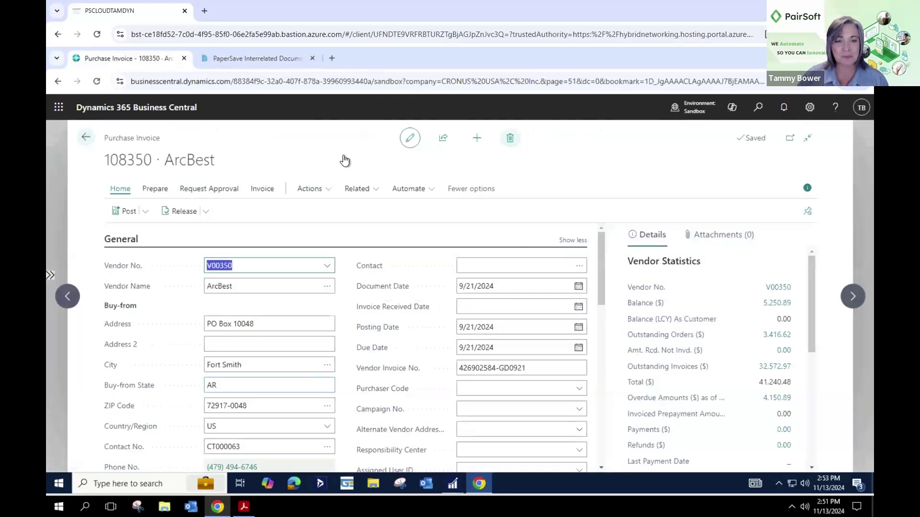
click(259, 191)
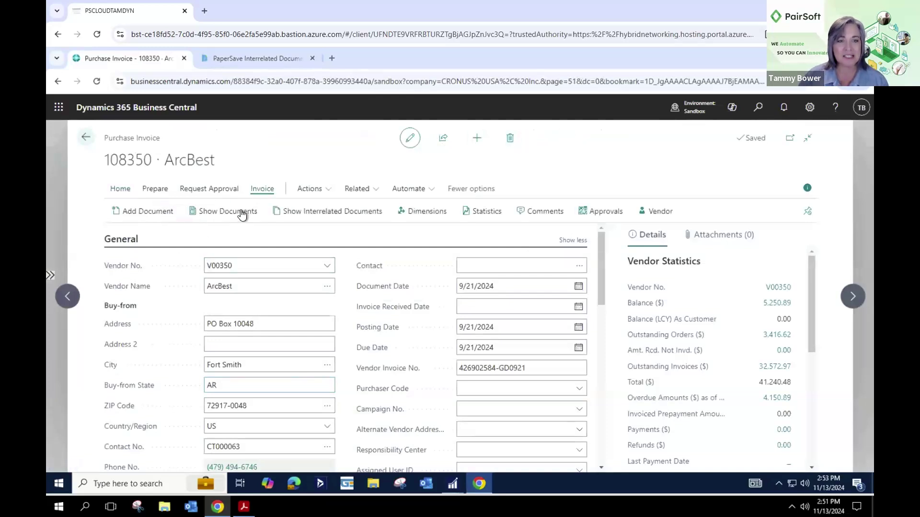
click(238, 216)
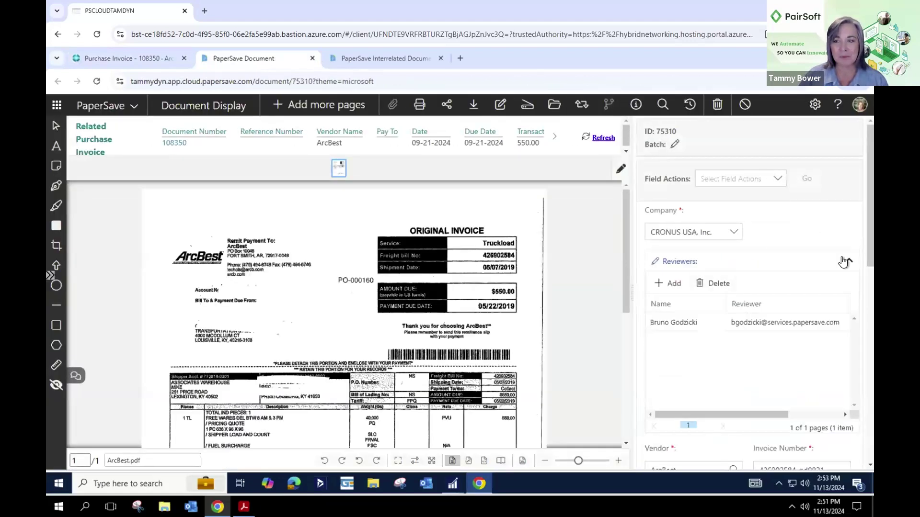
Collapse the Reviewers list and scroll down to the ArcBest invoice's fields.
click(848, 261)
scroll(768, 283, down, 5)
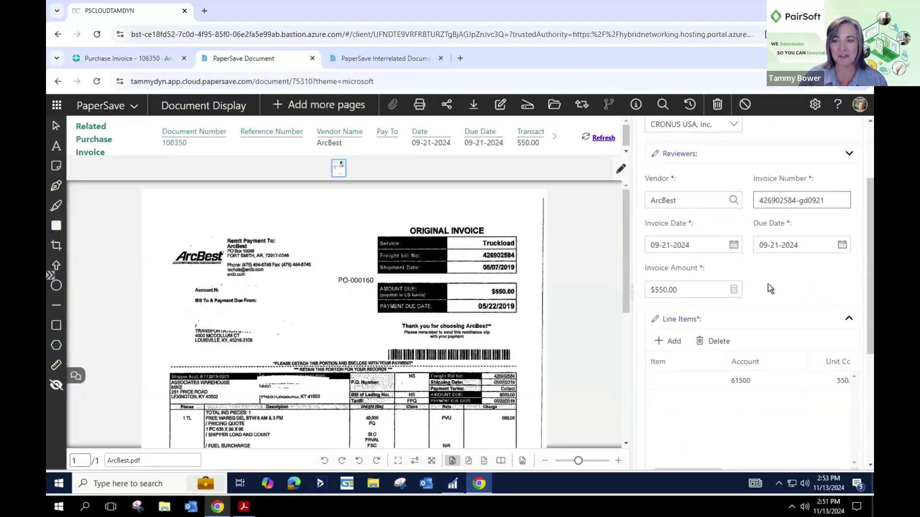
scroll(769, 287, down, 2)
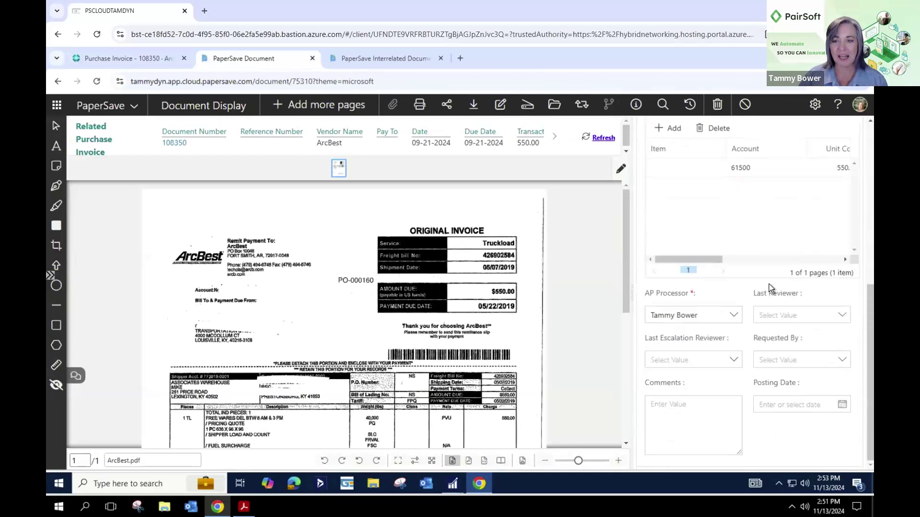
scroll(336, 378, down, 1)
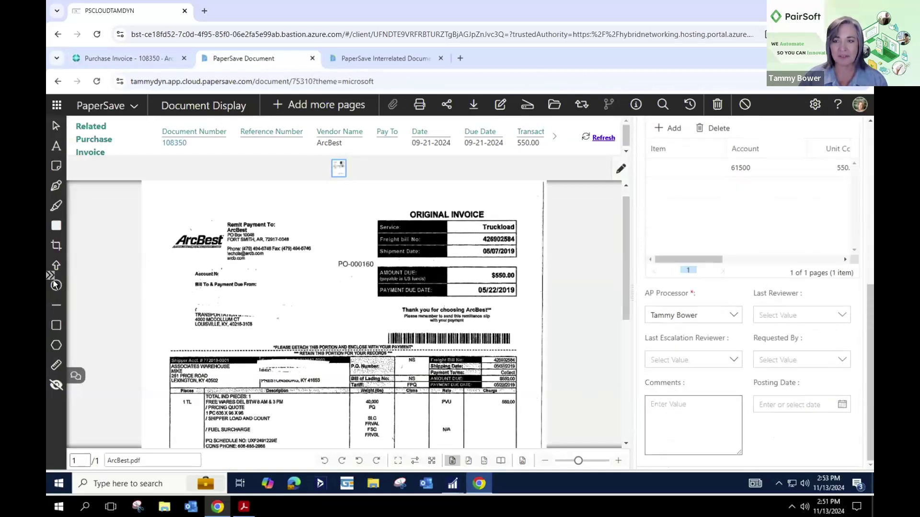
Mark the payment tracking ID in the workflow item history and scroll through its payment entries.
click(76, 375)
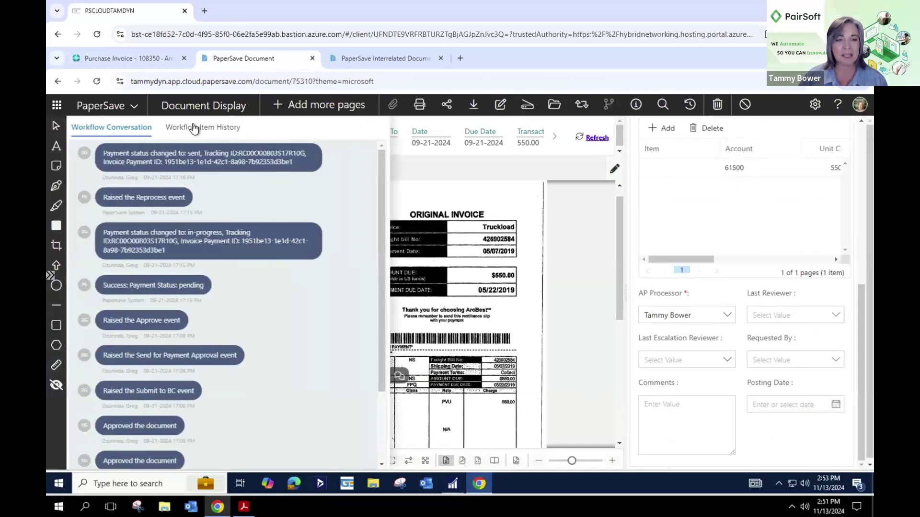
click(194, 127)
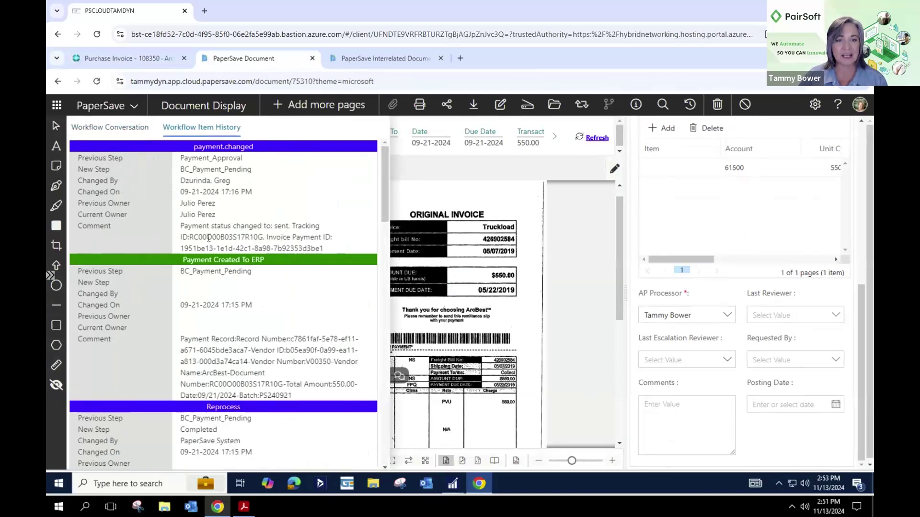
drag(201, 237, 272, 234)
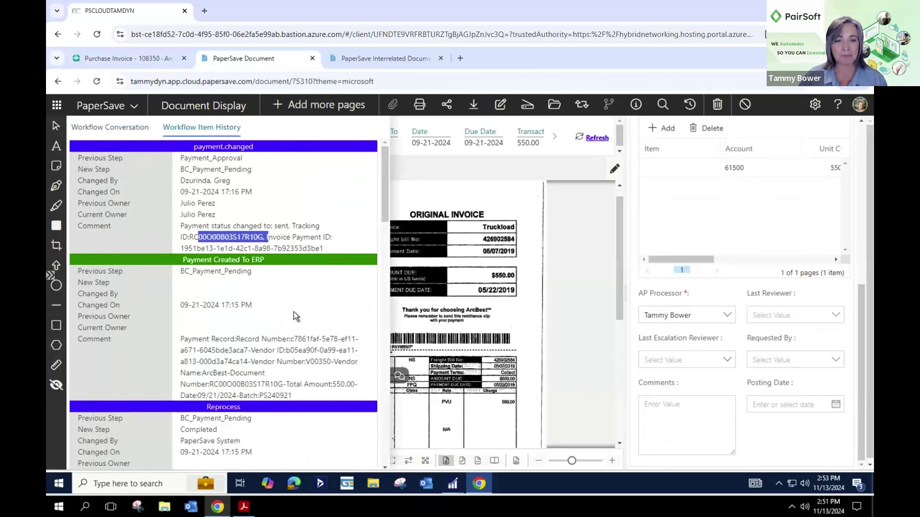
scroll(295, 312, down, 5)
scroll(294, 312, down, 3)
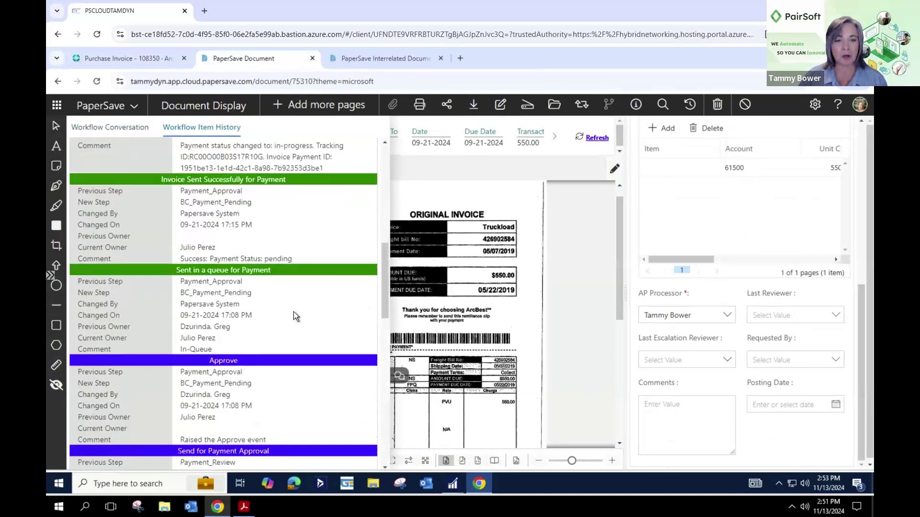
scroll(294, 312, down, 10)
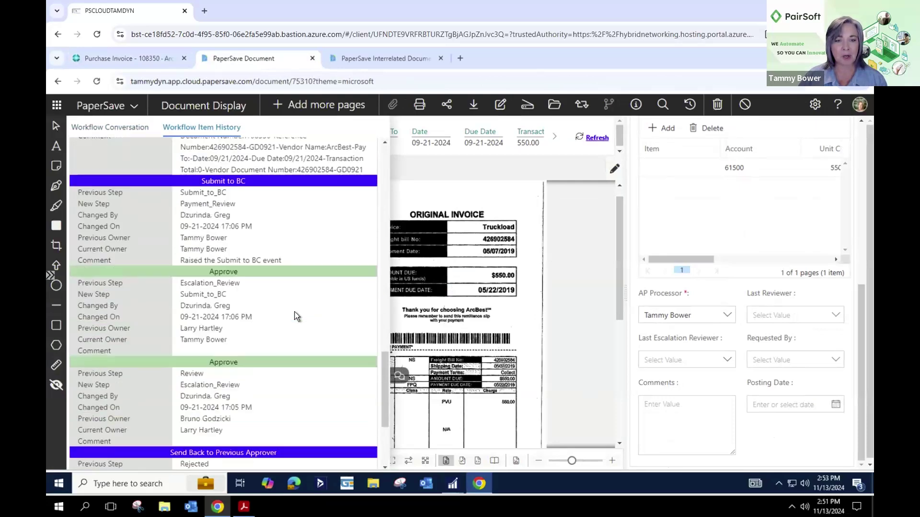
scroll(295, 312, down, 2)
scroll(294, 312, down, 2)
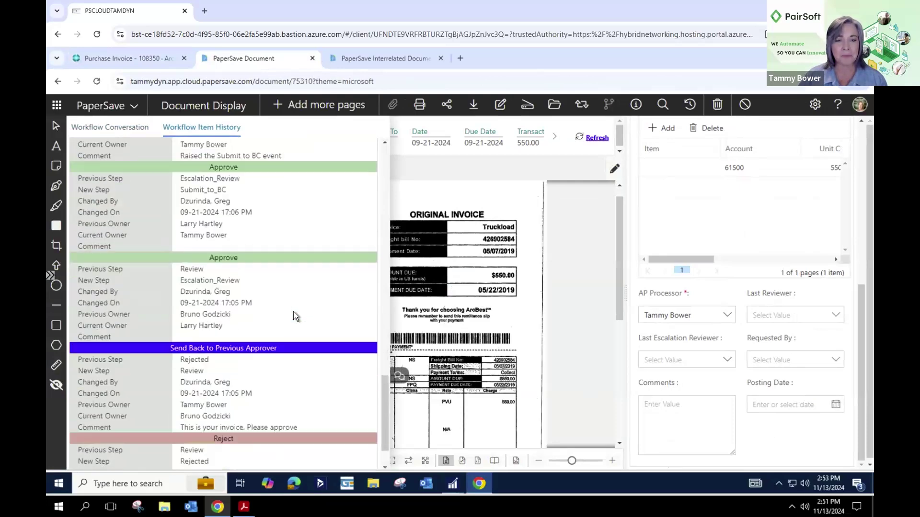
scroll(294, 312, up, 5)
scroll(297, 312, up, 10)
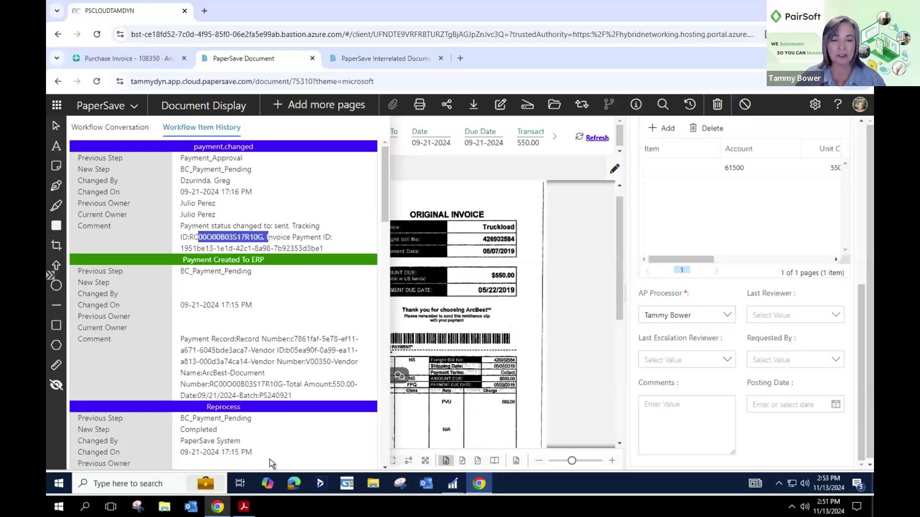
Switch to Adobe Acrobat to show the Flowchart PDF with Invoice Processing and Payment Processing lanes.
click(244, 506)
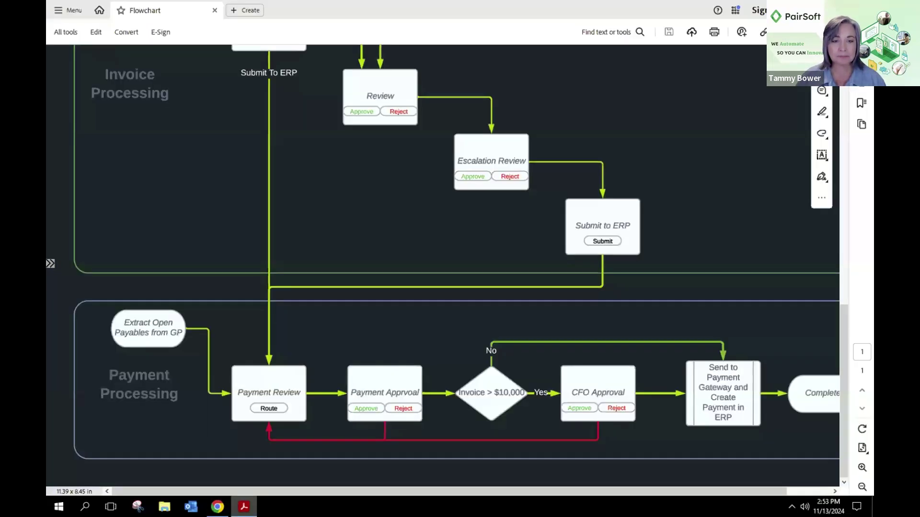